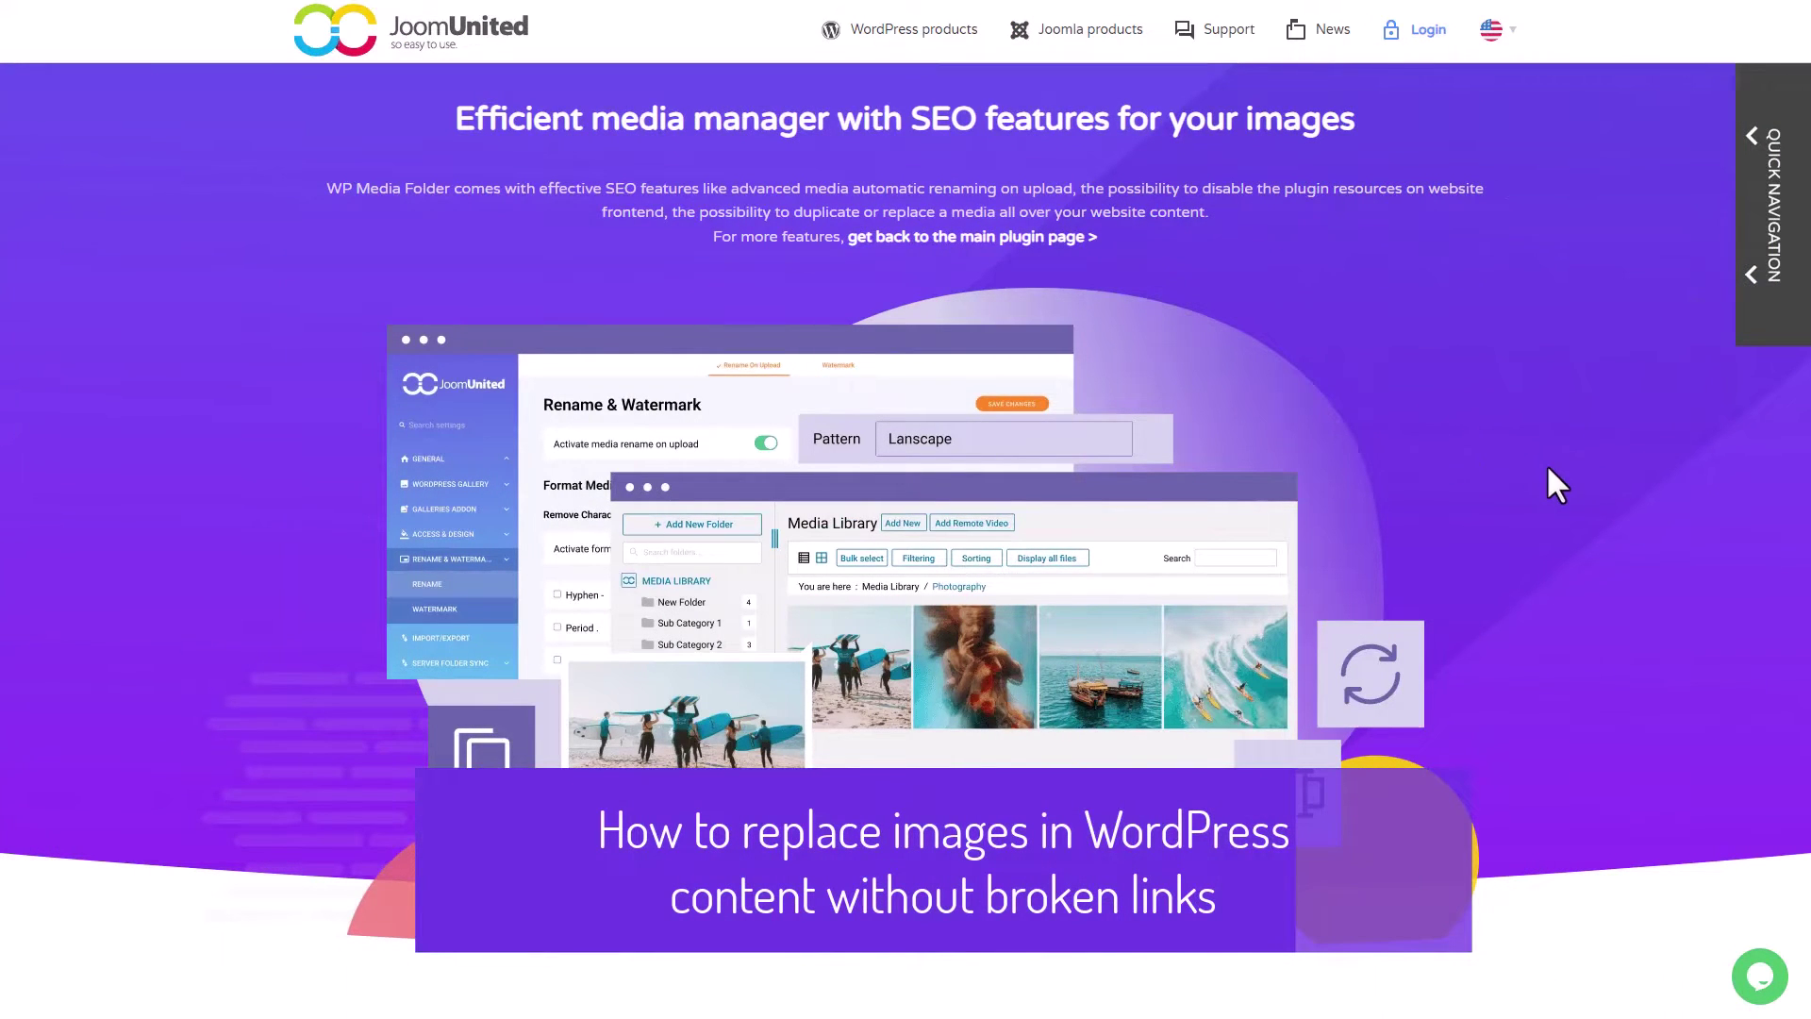
Scroll through the JoomUnited page on WP Media Folder's duplicate and replace features
scroll(1541, 474, "down", 2)
scroll(1540, 490, "down", 9)
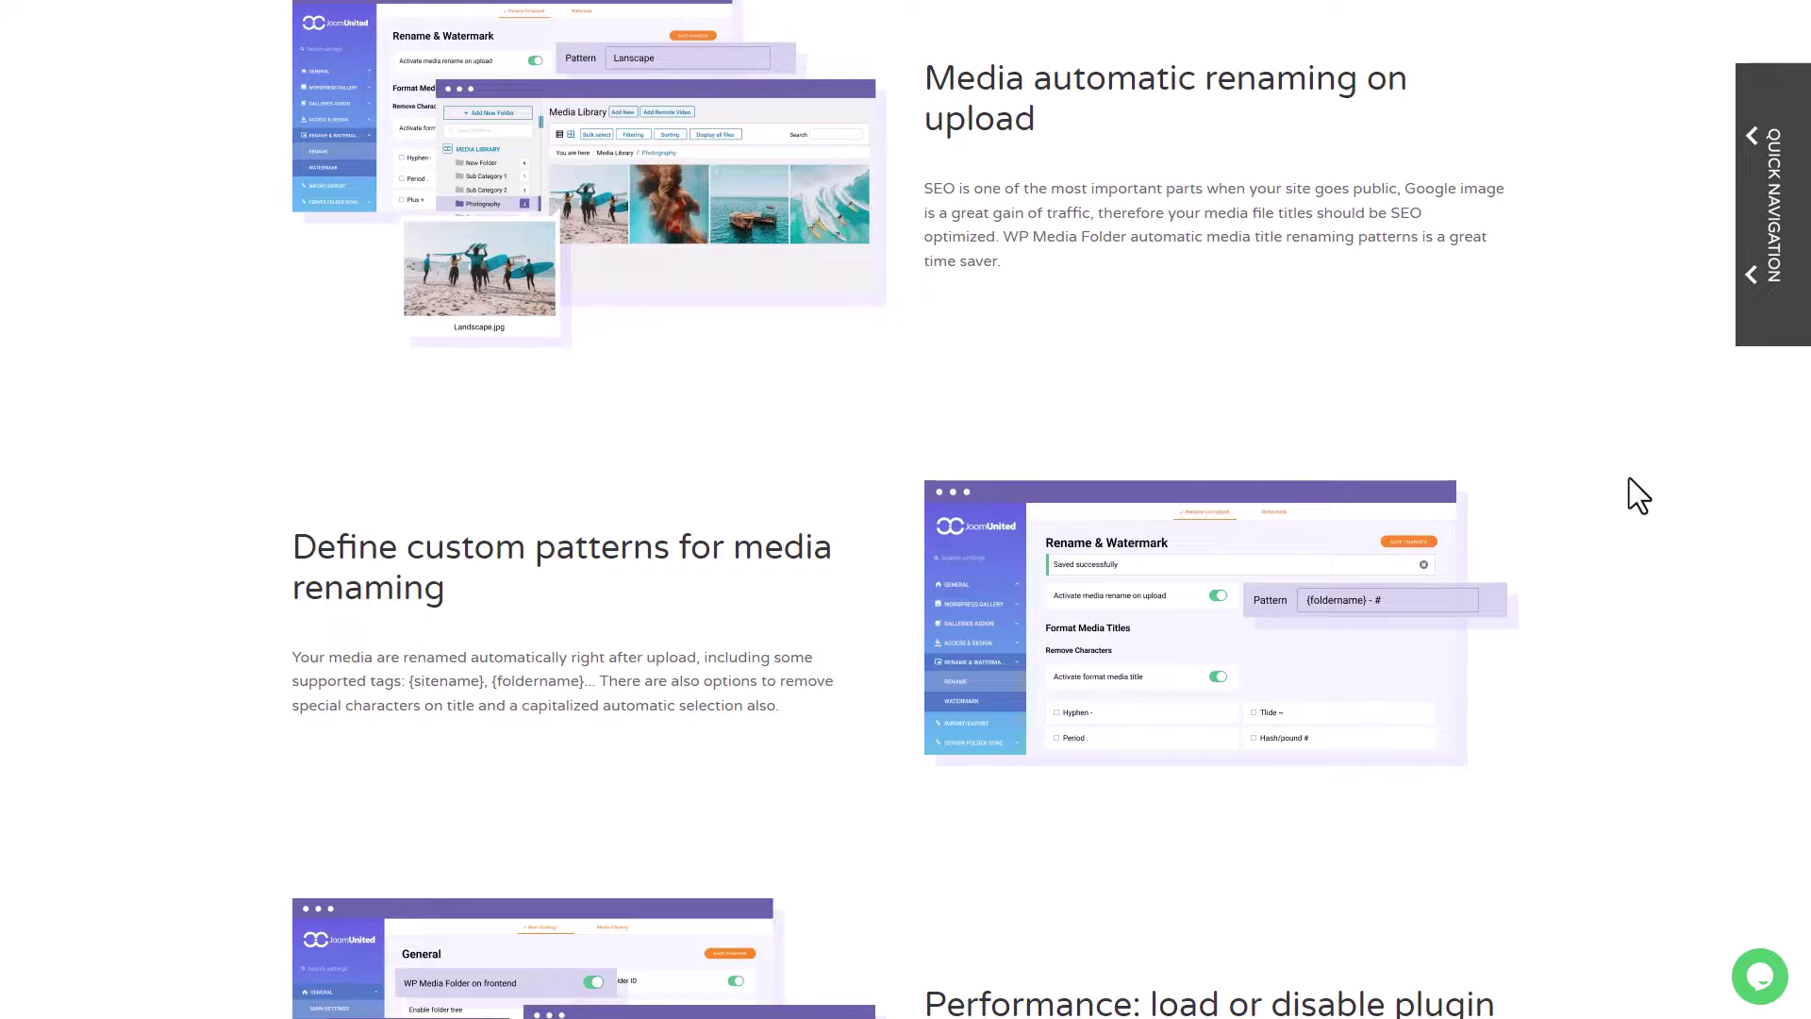
scroll(1568, 469, "down", 10)
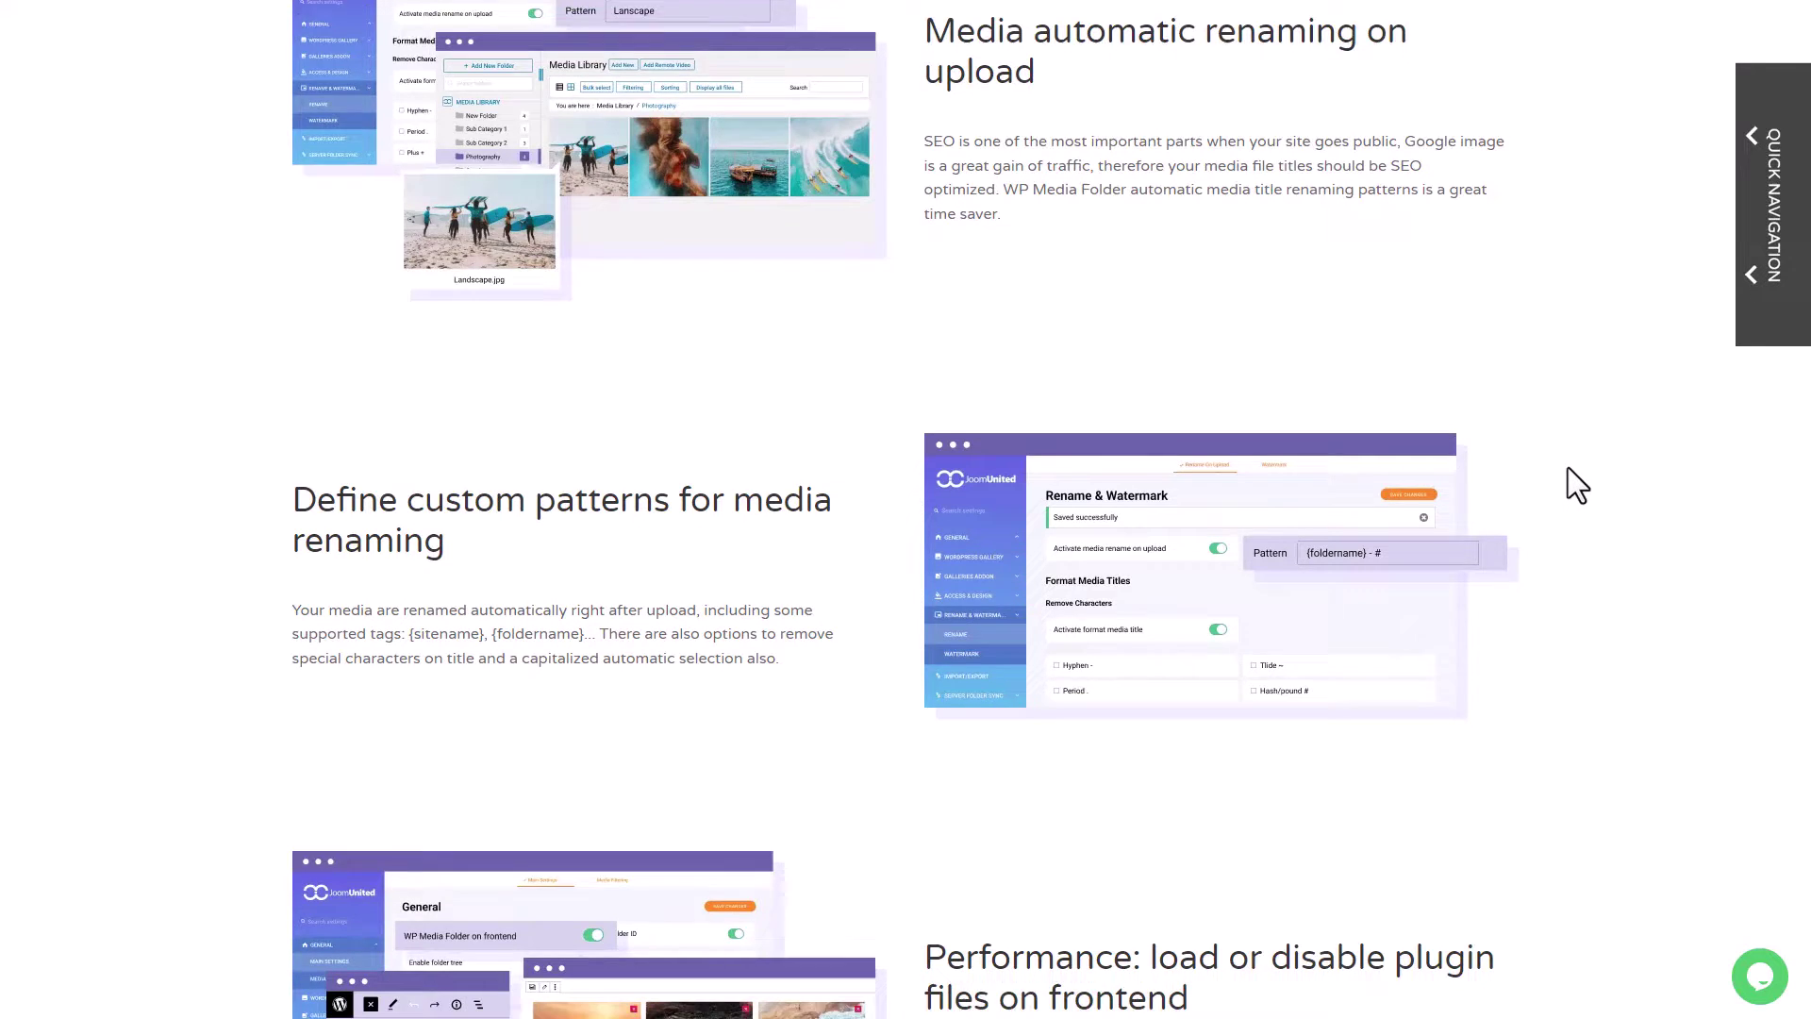
scroll(1568, 467, "down", 4)
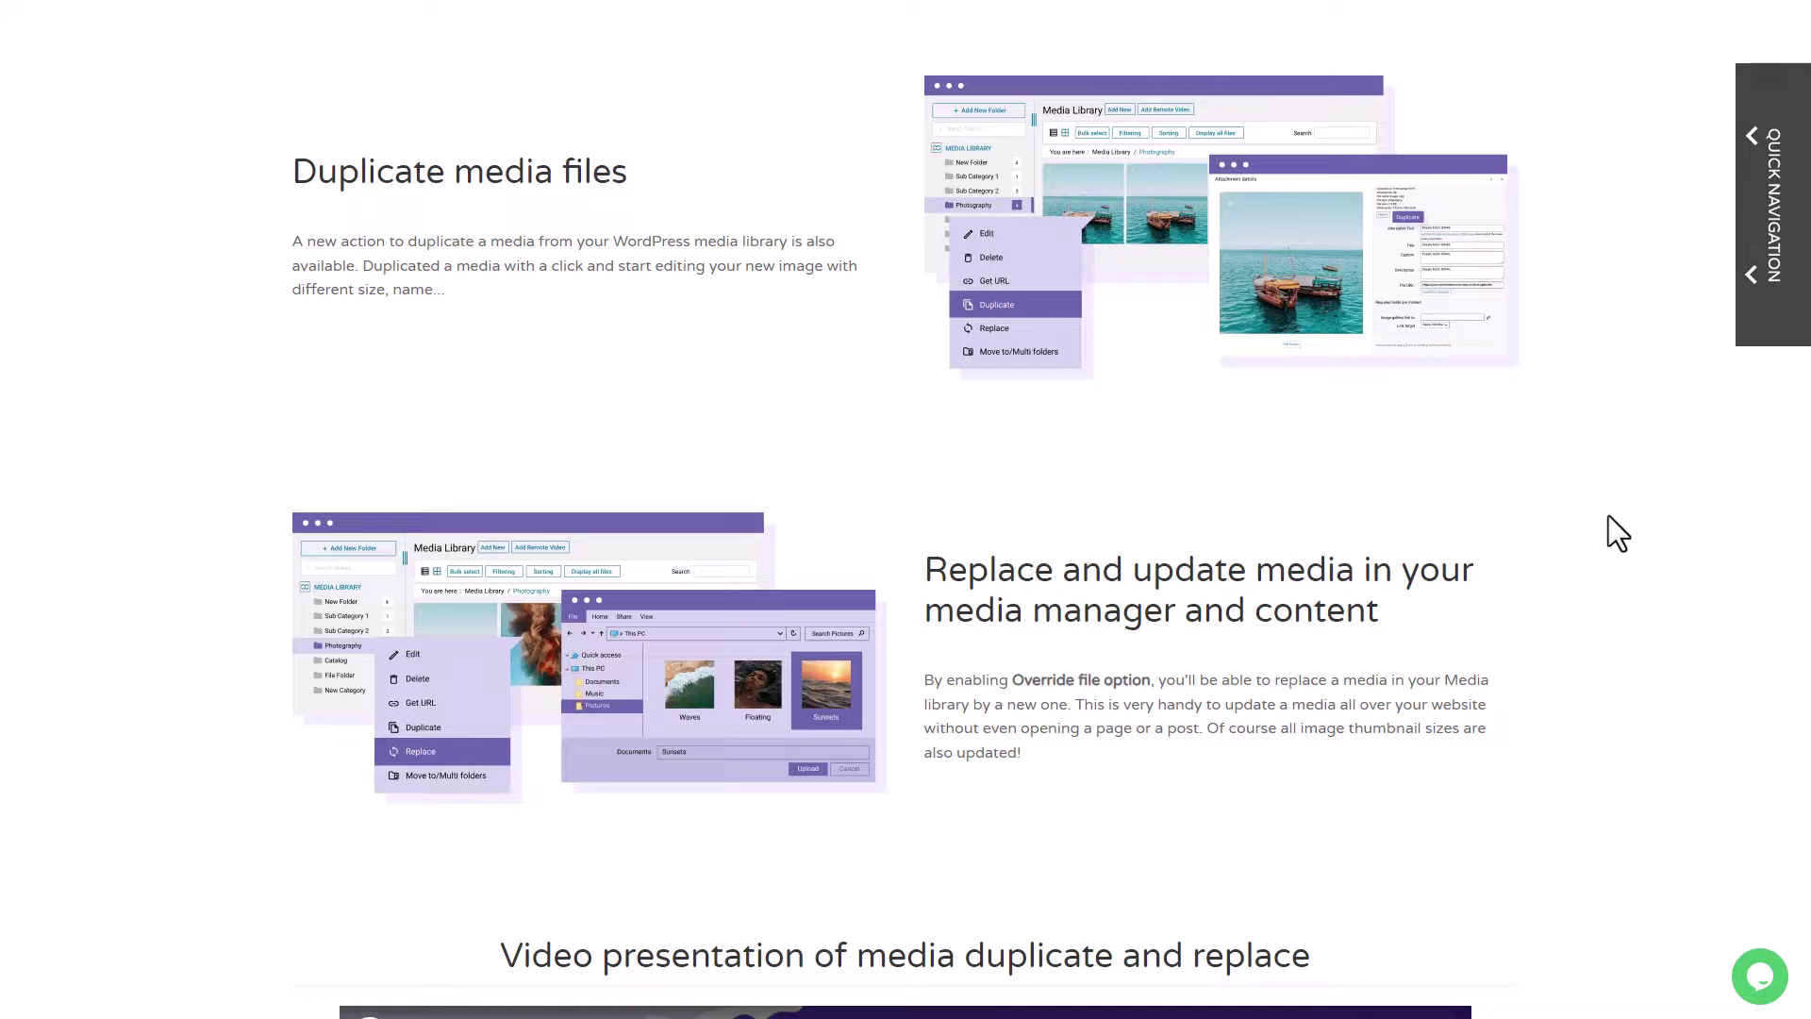
scroll(1610, 517, "down", 8)
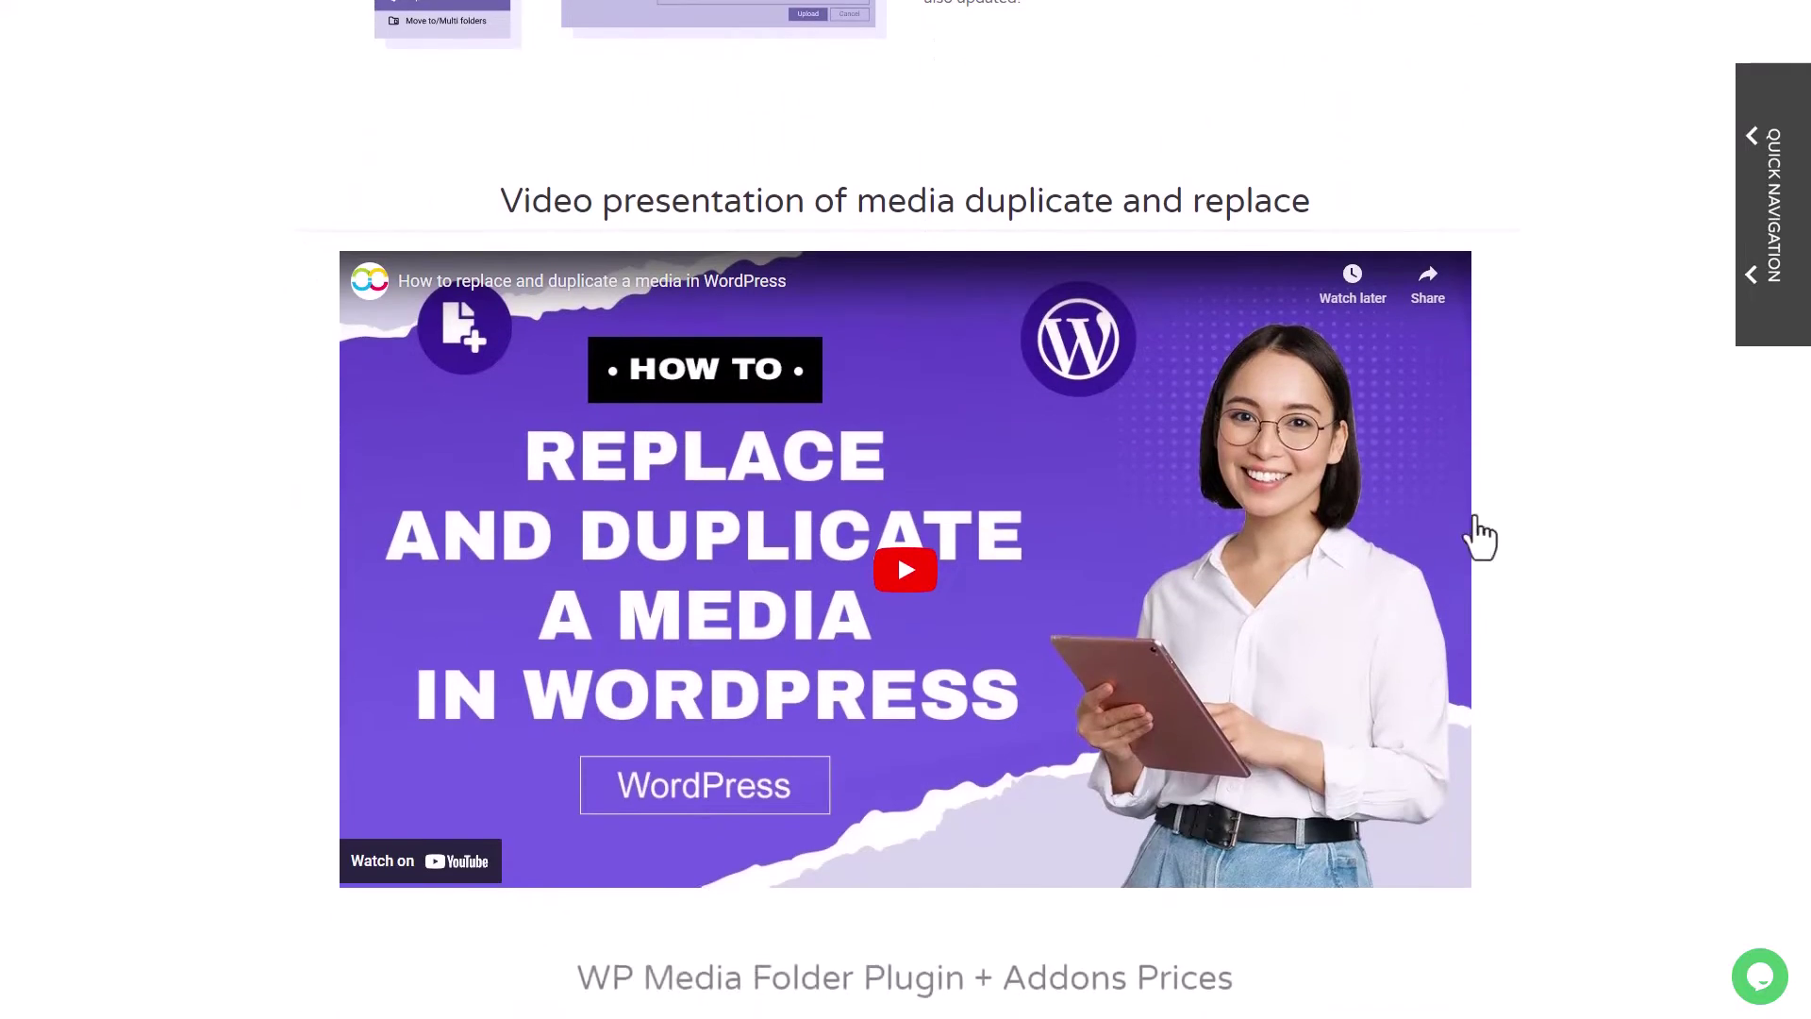
scroll(1509, 533, "down", 1)
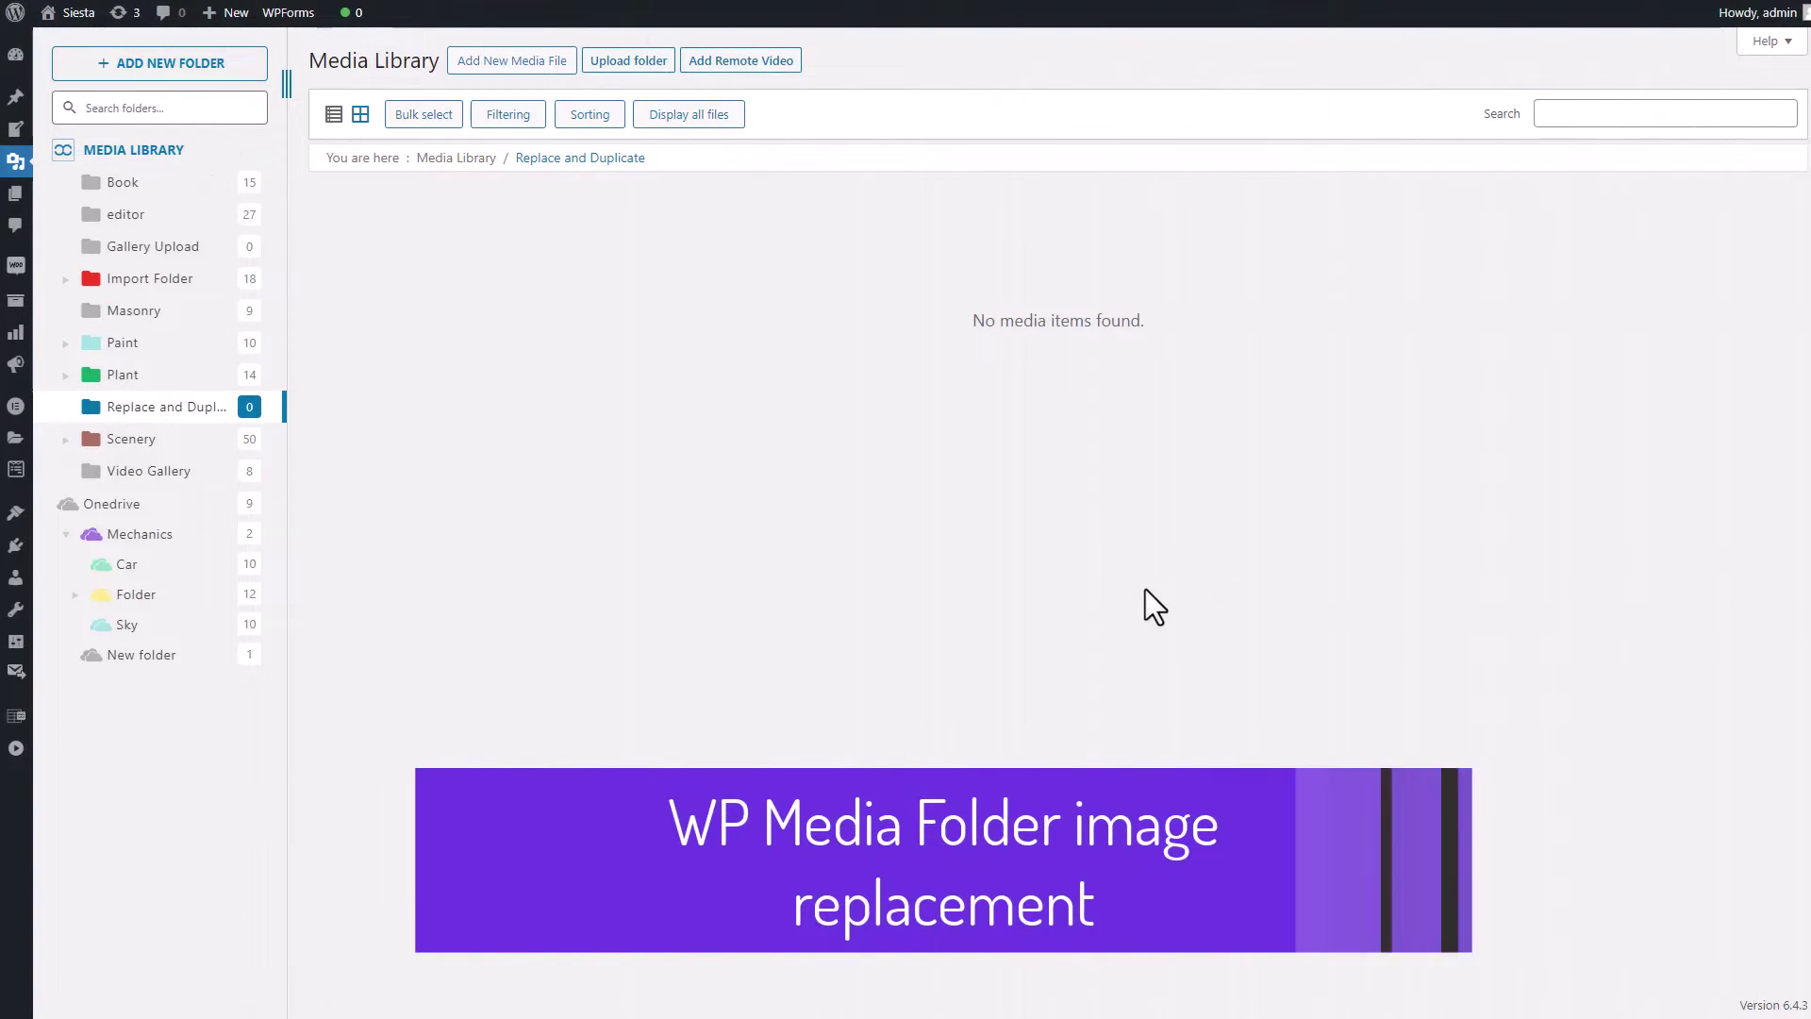
Upload a flower image into the Replace and Duplicate media folder
left_click(505, 60)
left_click(958, 202)
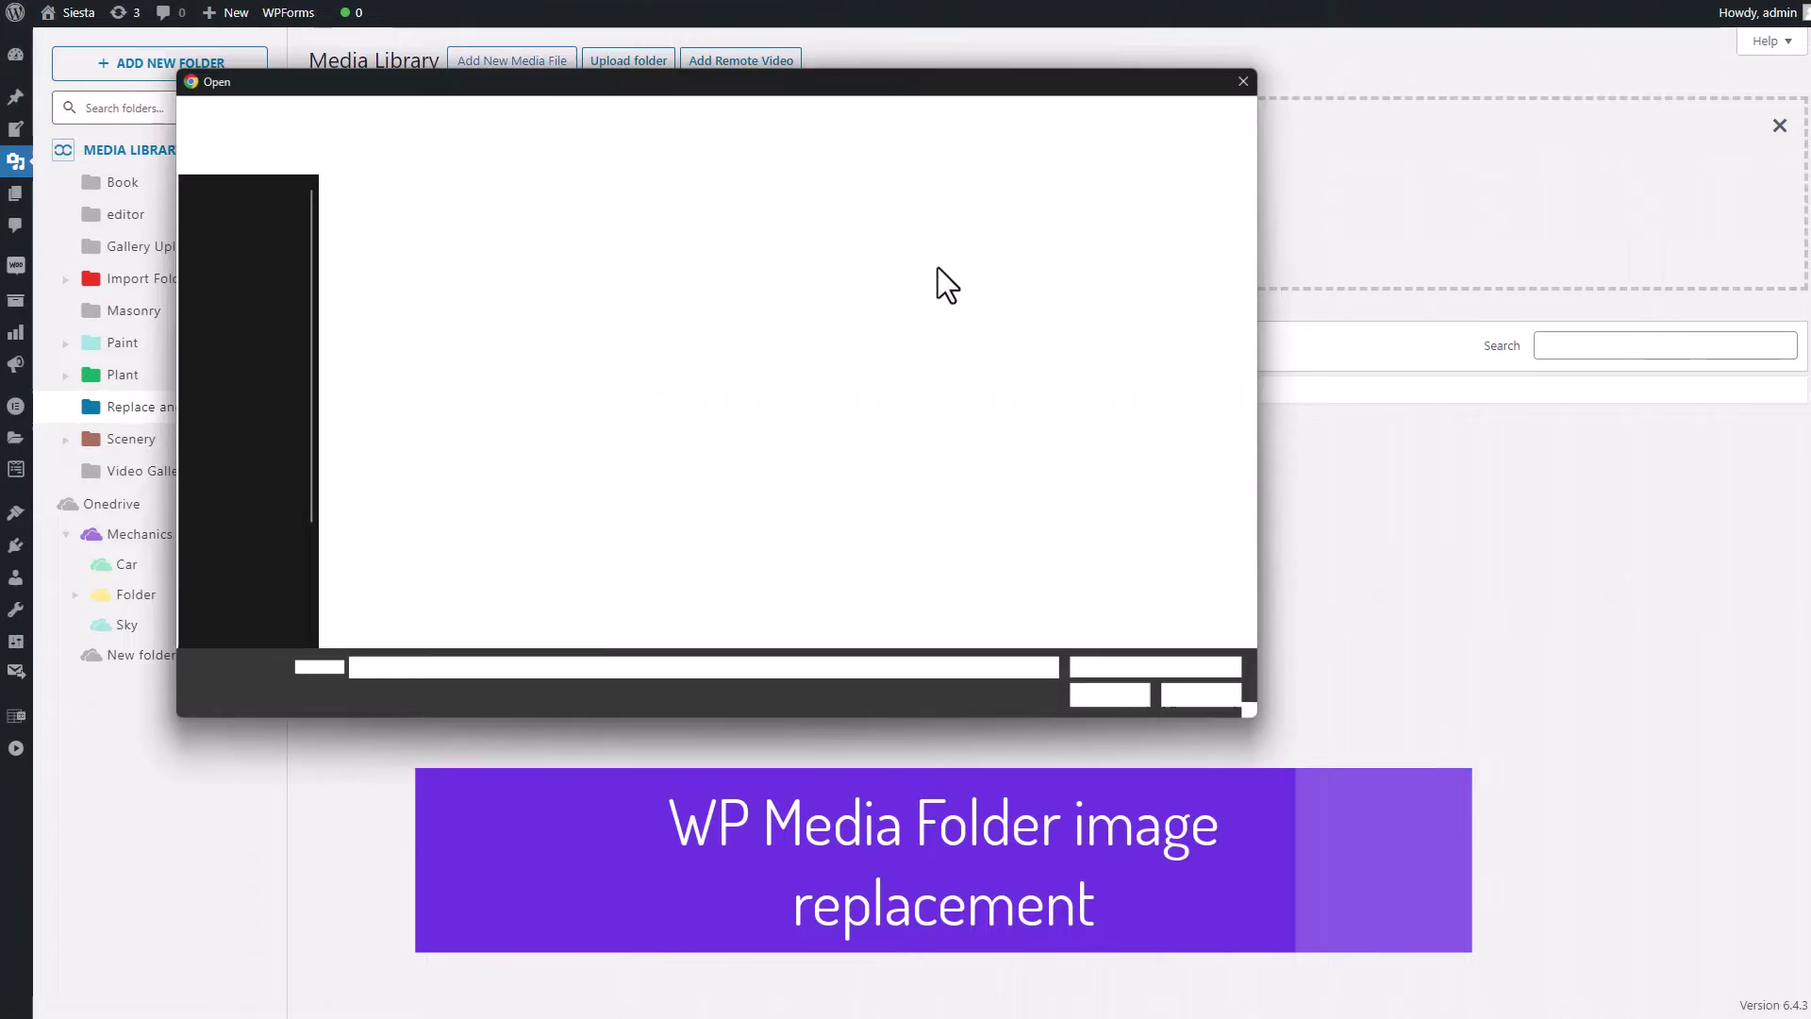
left_click(1214, 227)
left_click(1127, 705)
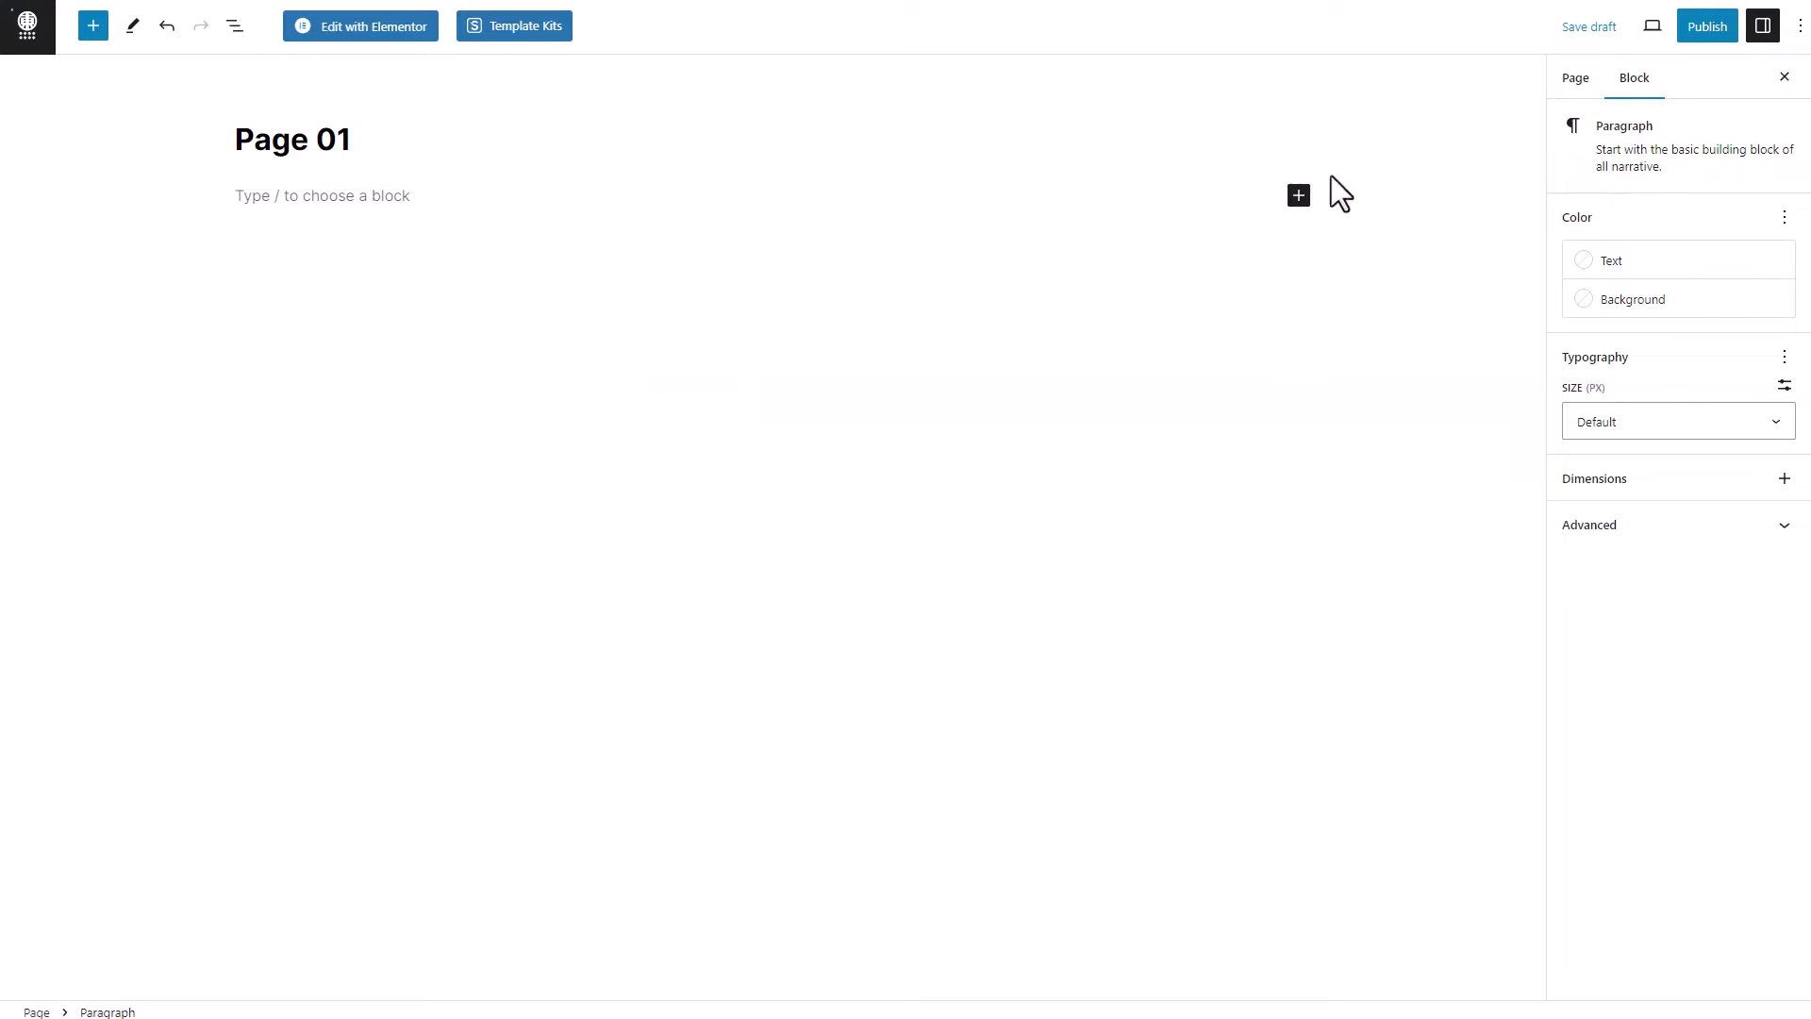
Add a WP Media Folder Gallery of the Replace and Duplicate folder to Page 01 and publish it
left_click(1299, 195)
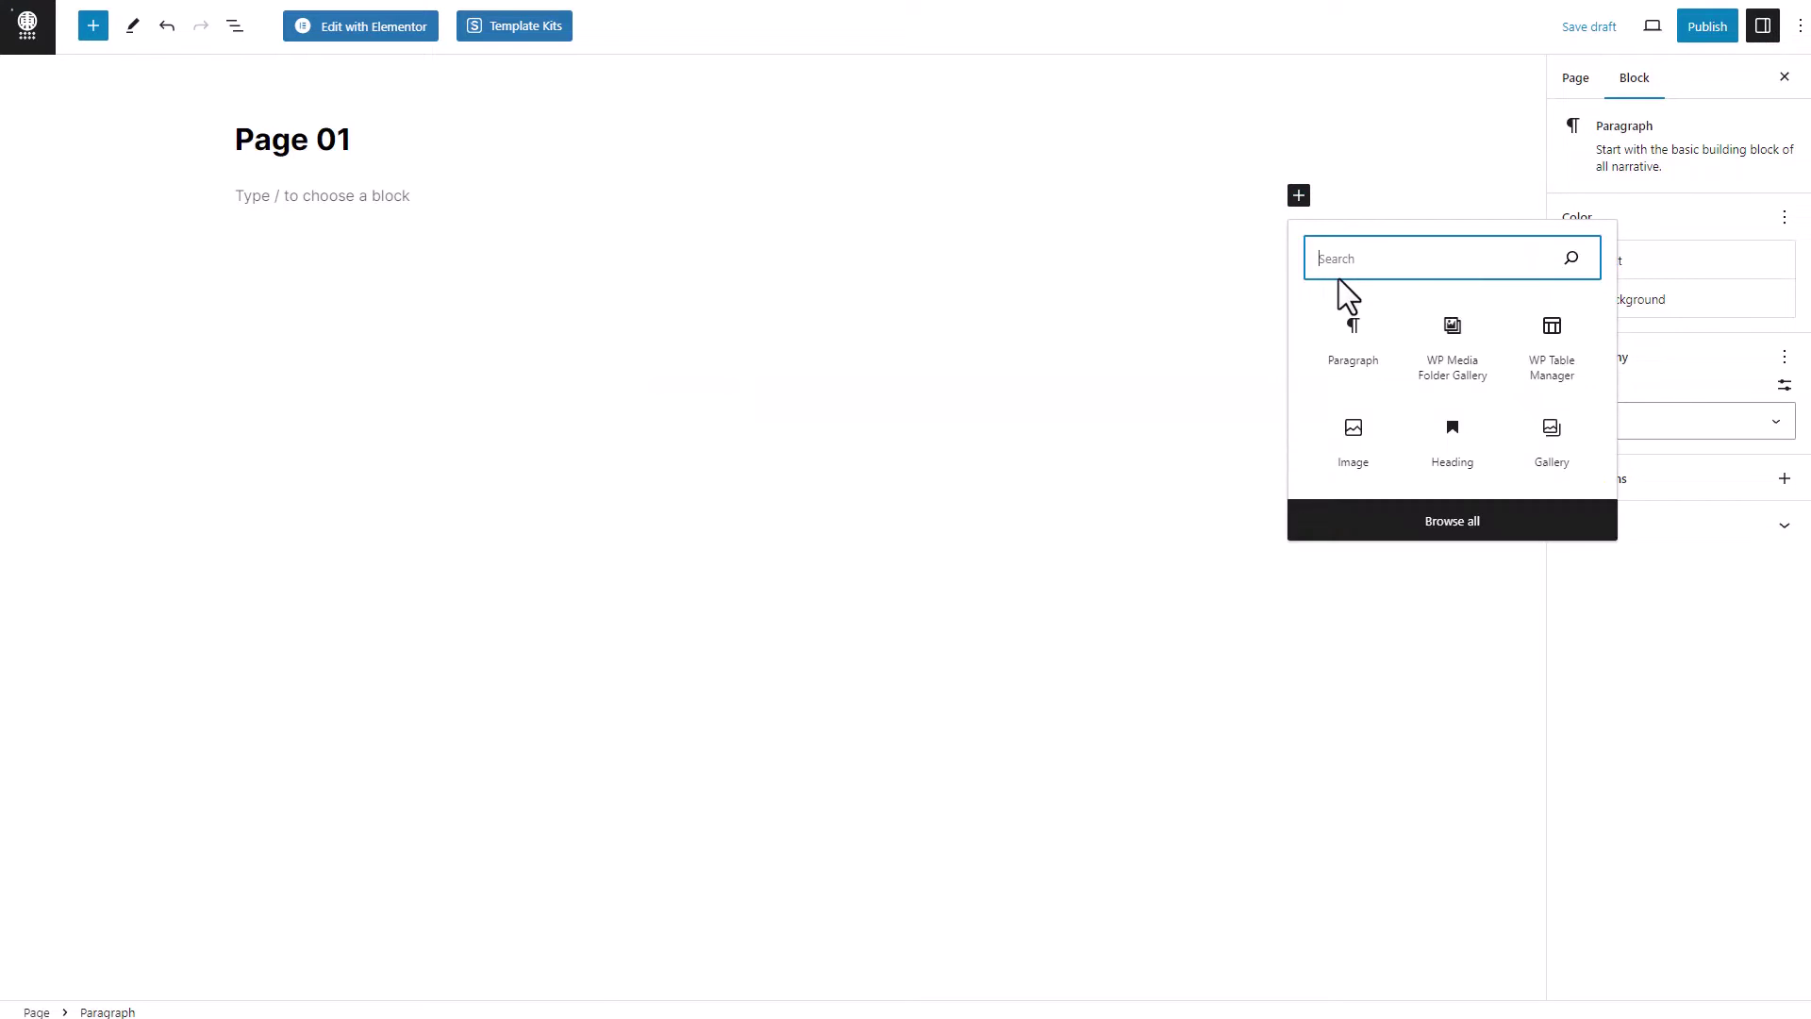
type("WP")
left_click(1365, 354)
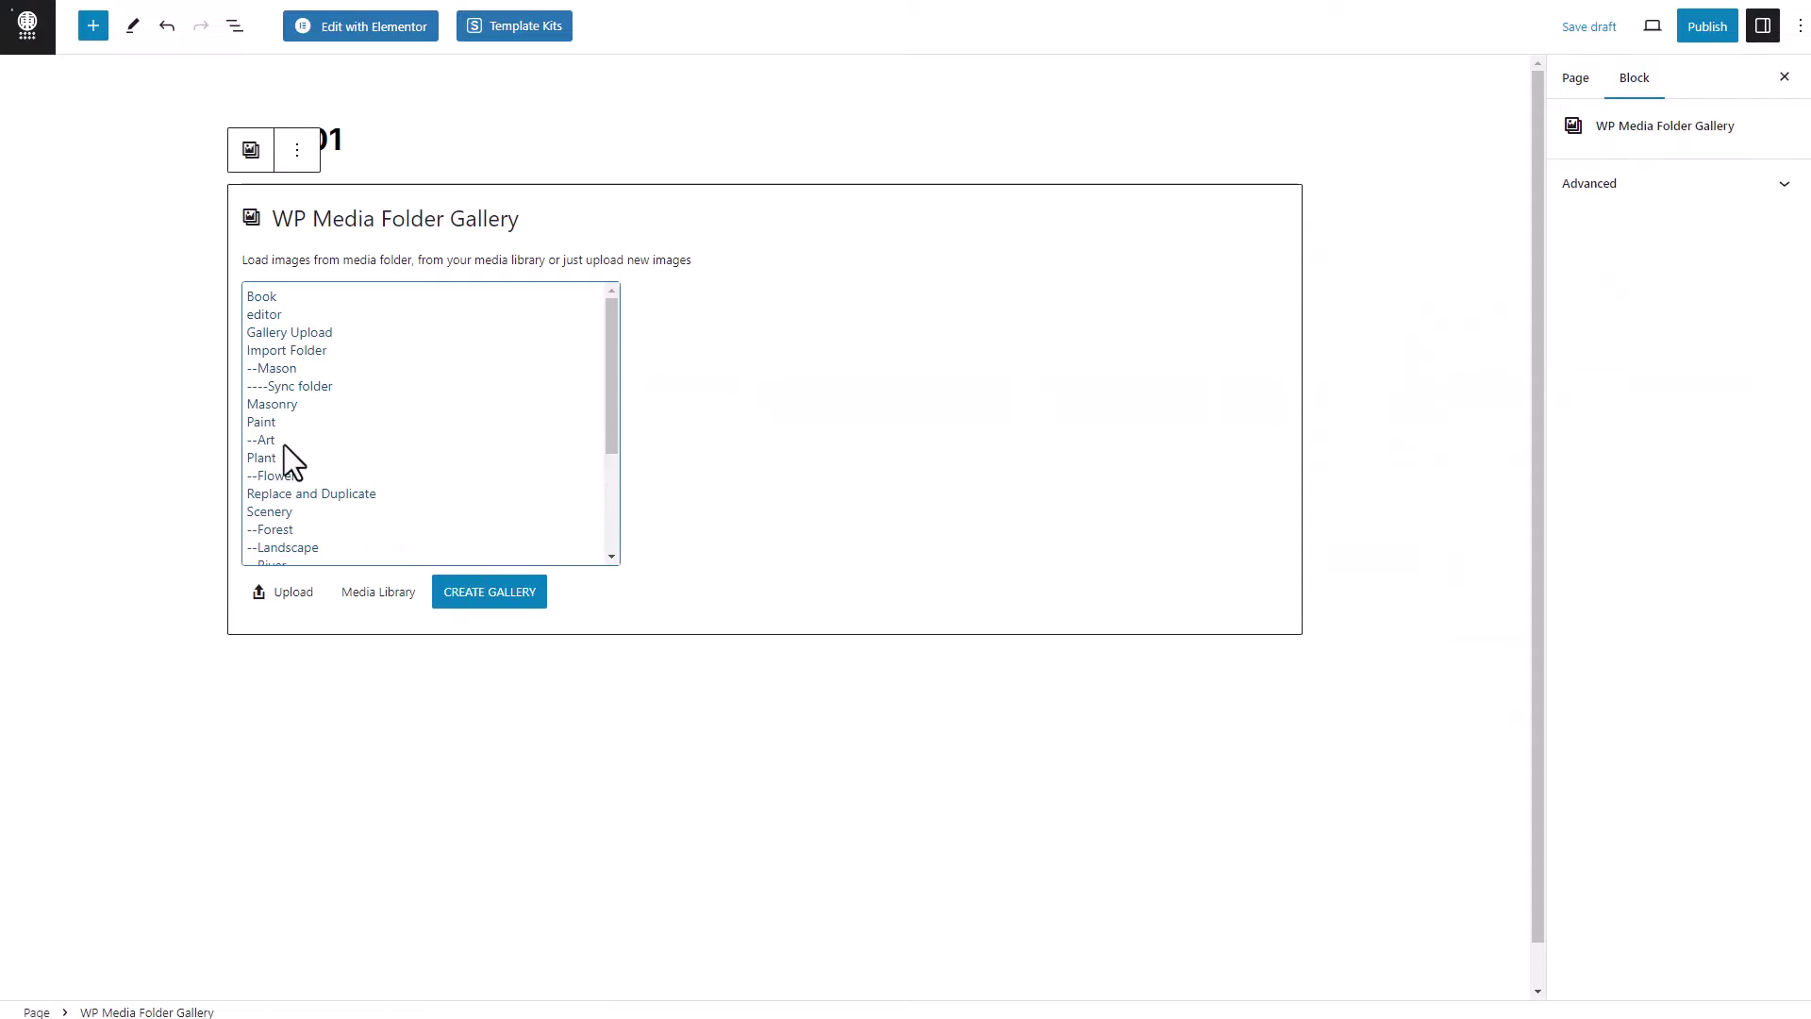
left_click(406, 494)
left_click(500, 599)
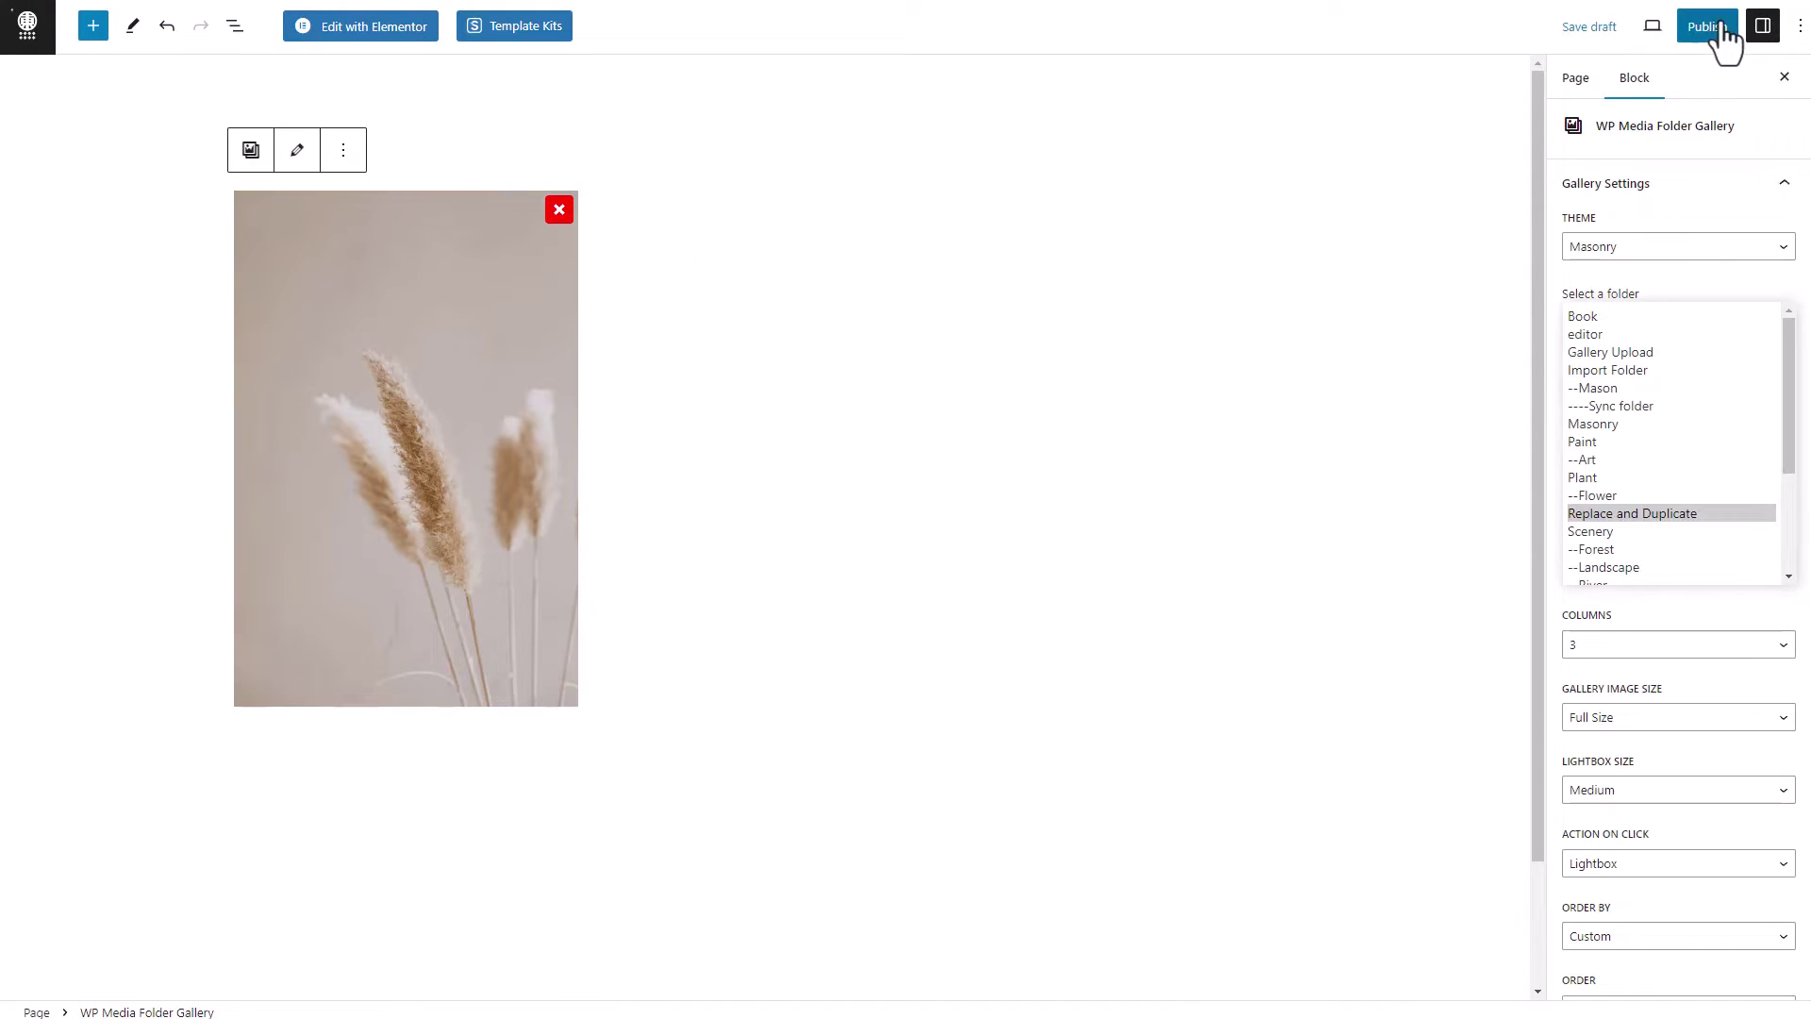
left_click(1711, 28)
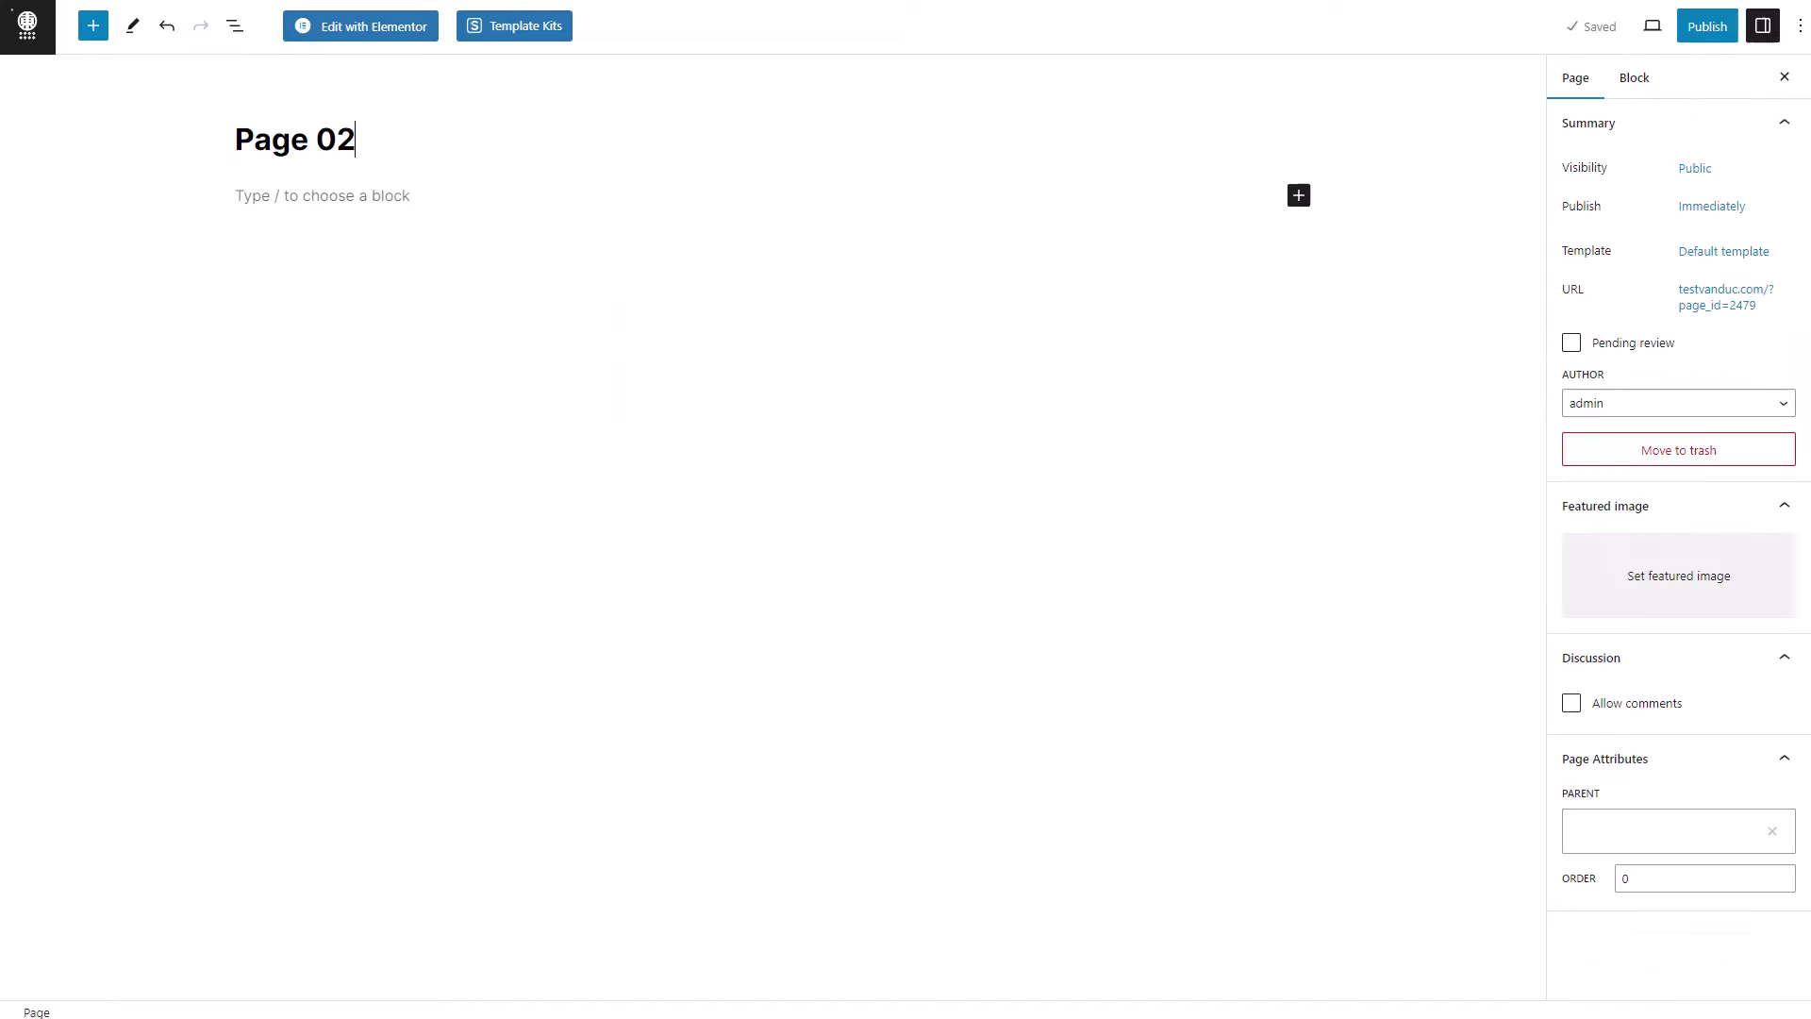
Add the same Replace and Duplicate gallery to Page 02 and publish it
left_click(1299, 195)
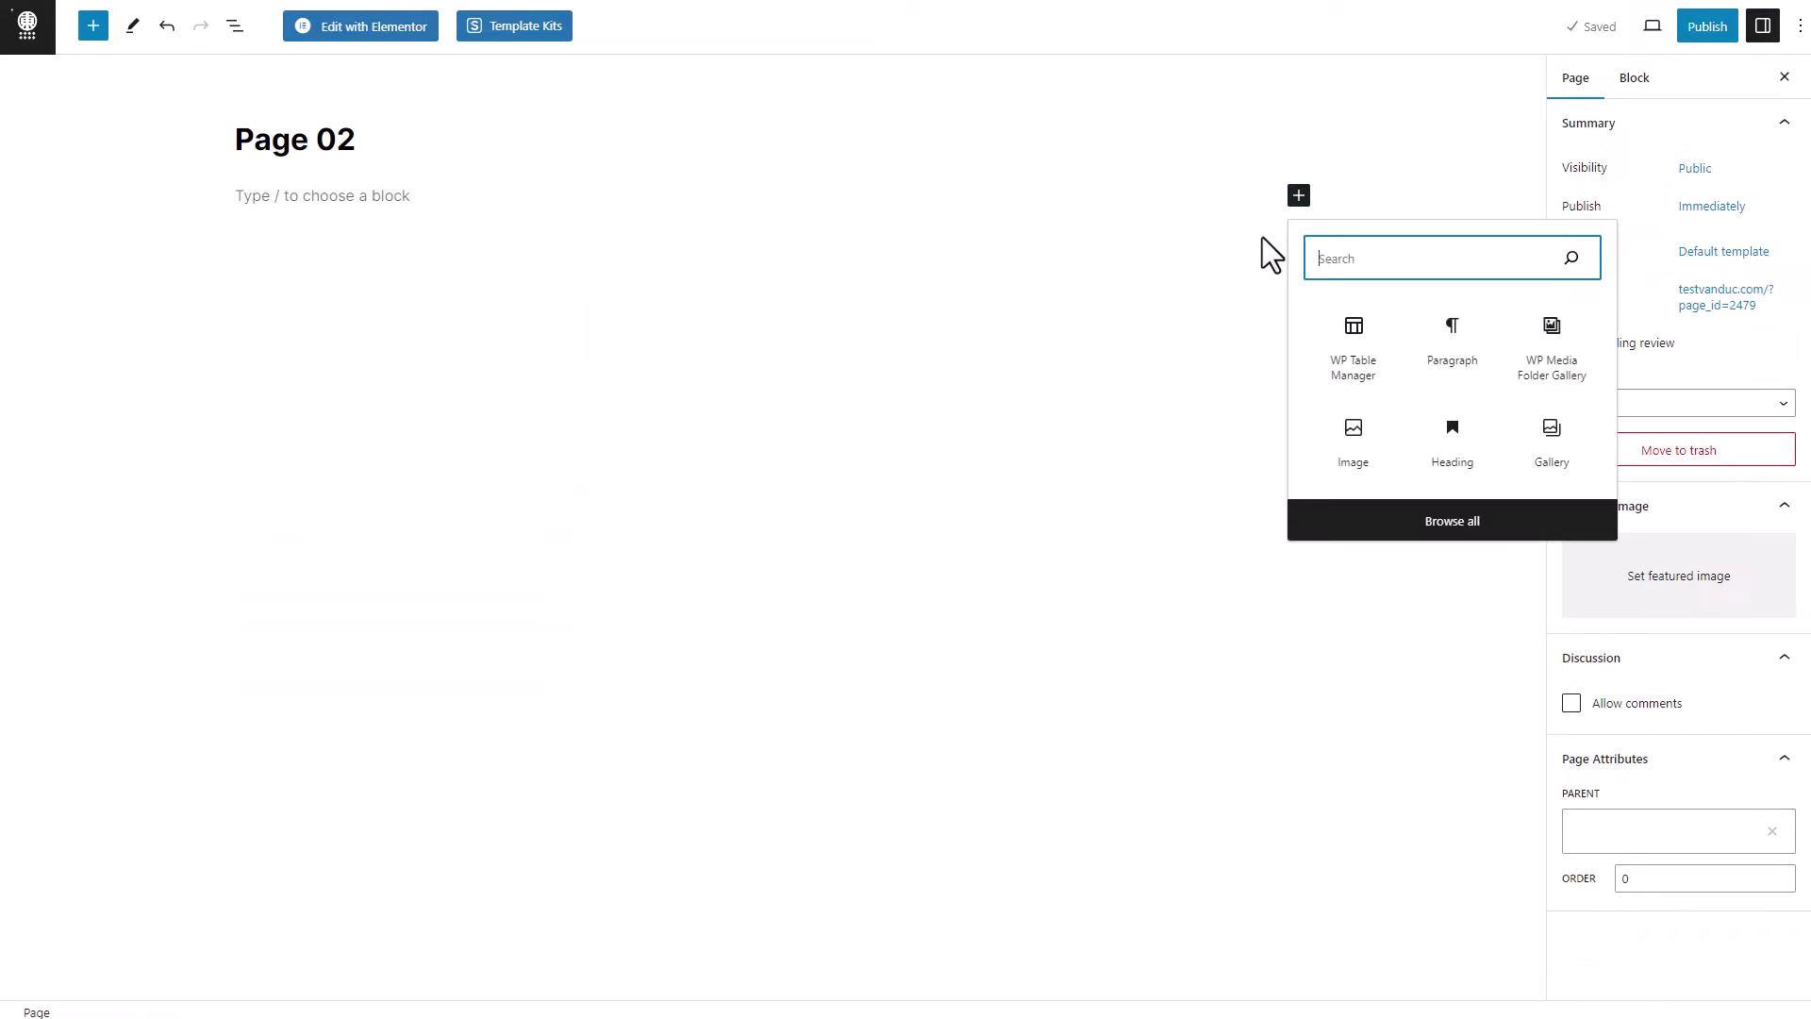
type("WP")
left_click(1436, 366)
left_click(311, 494)
left_click(492, 595)
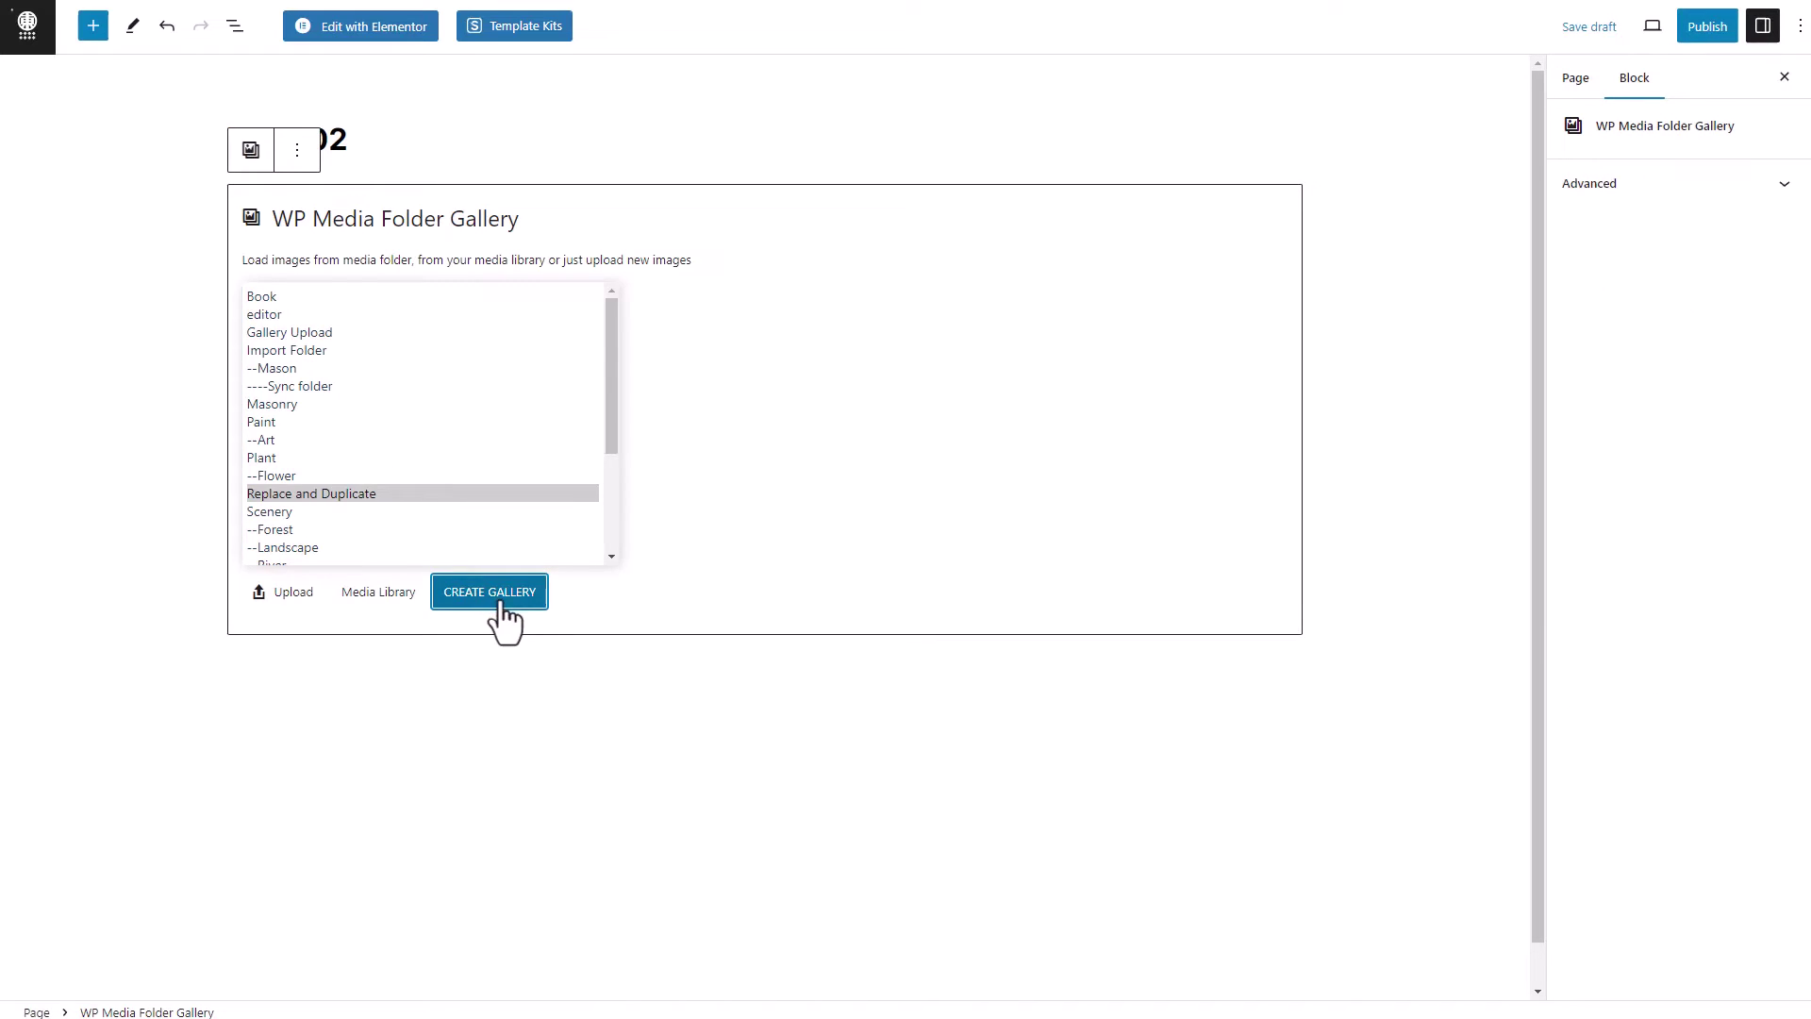
left_click(1708, 29)
left_click(1630, 27)
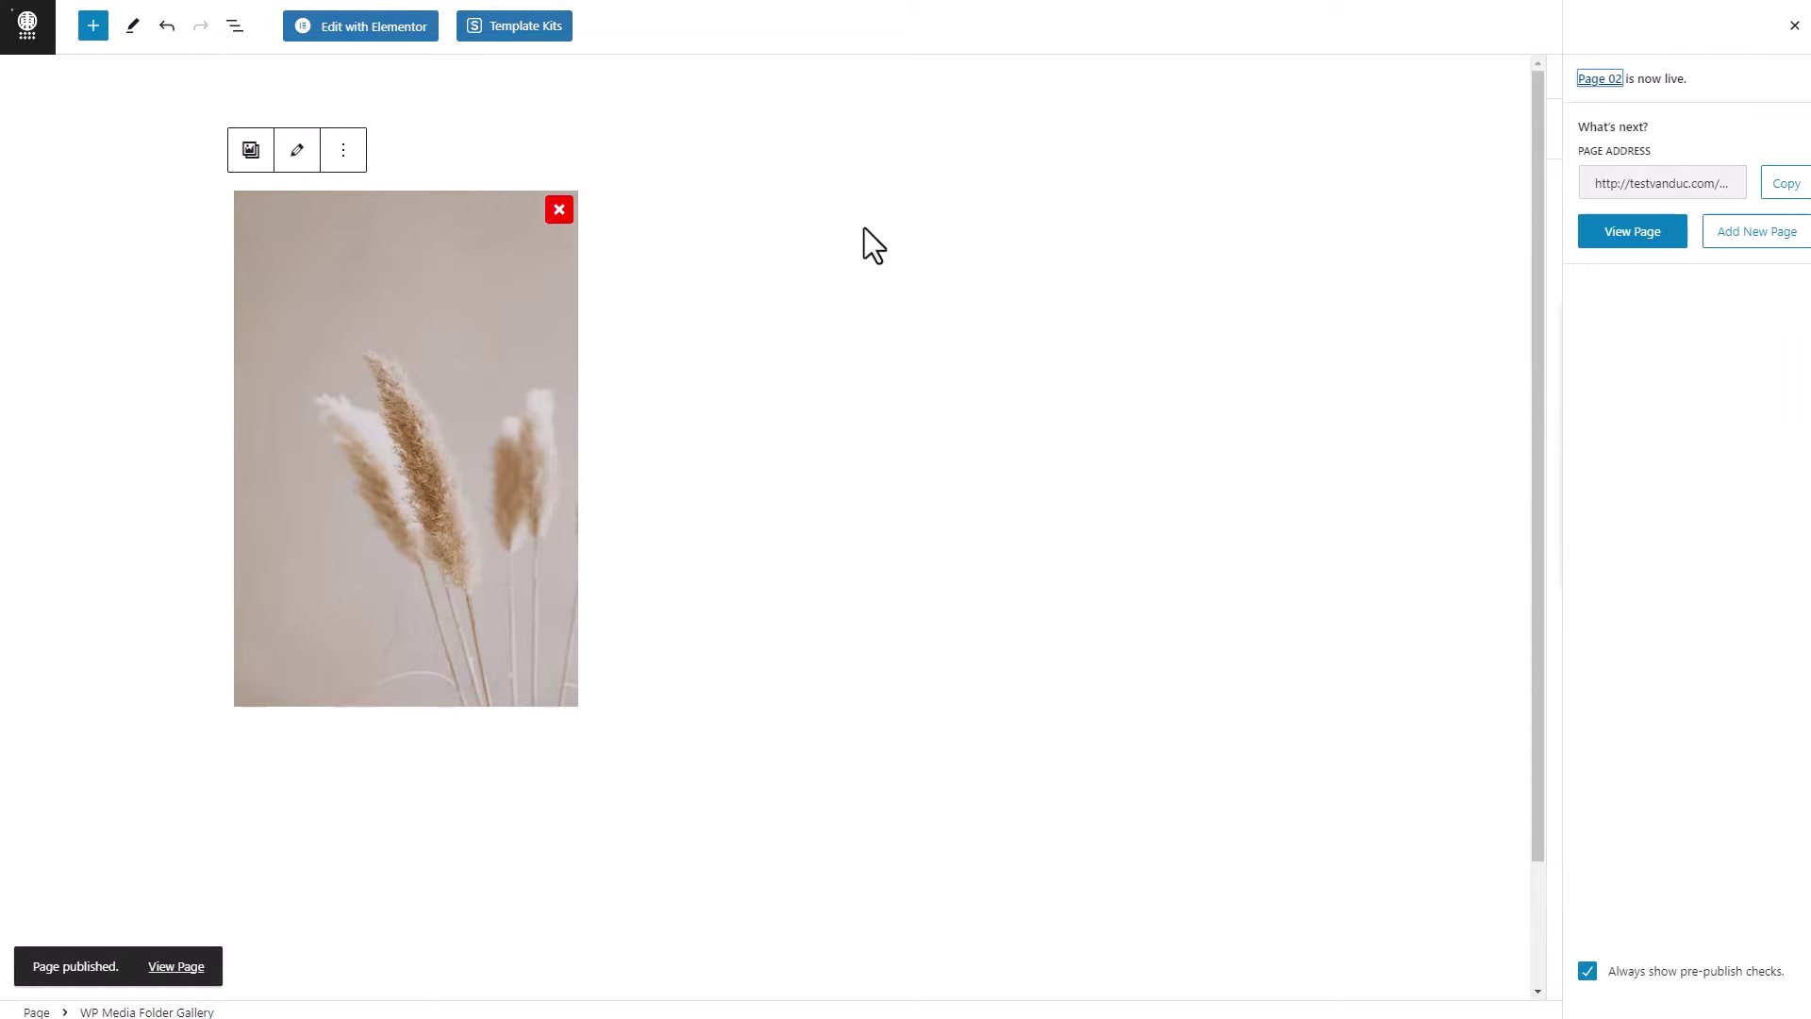
View live Page 02 and inspect the gallery image's element in DevTools
left_click(1622, 235)
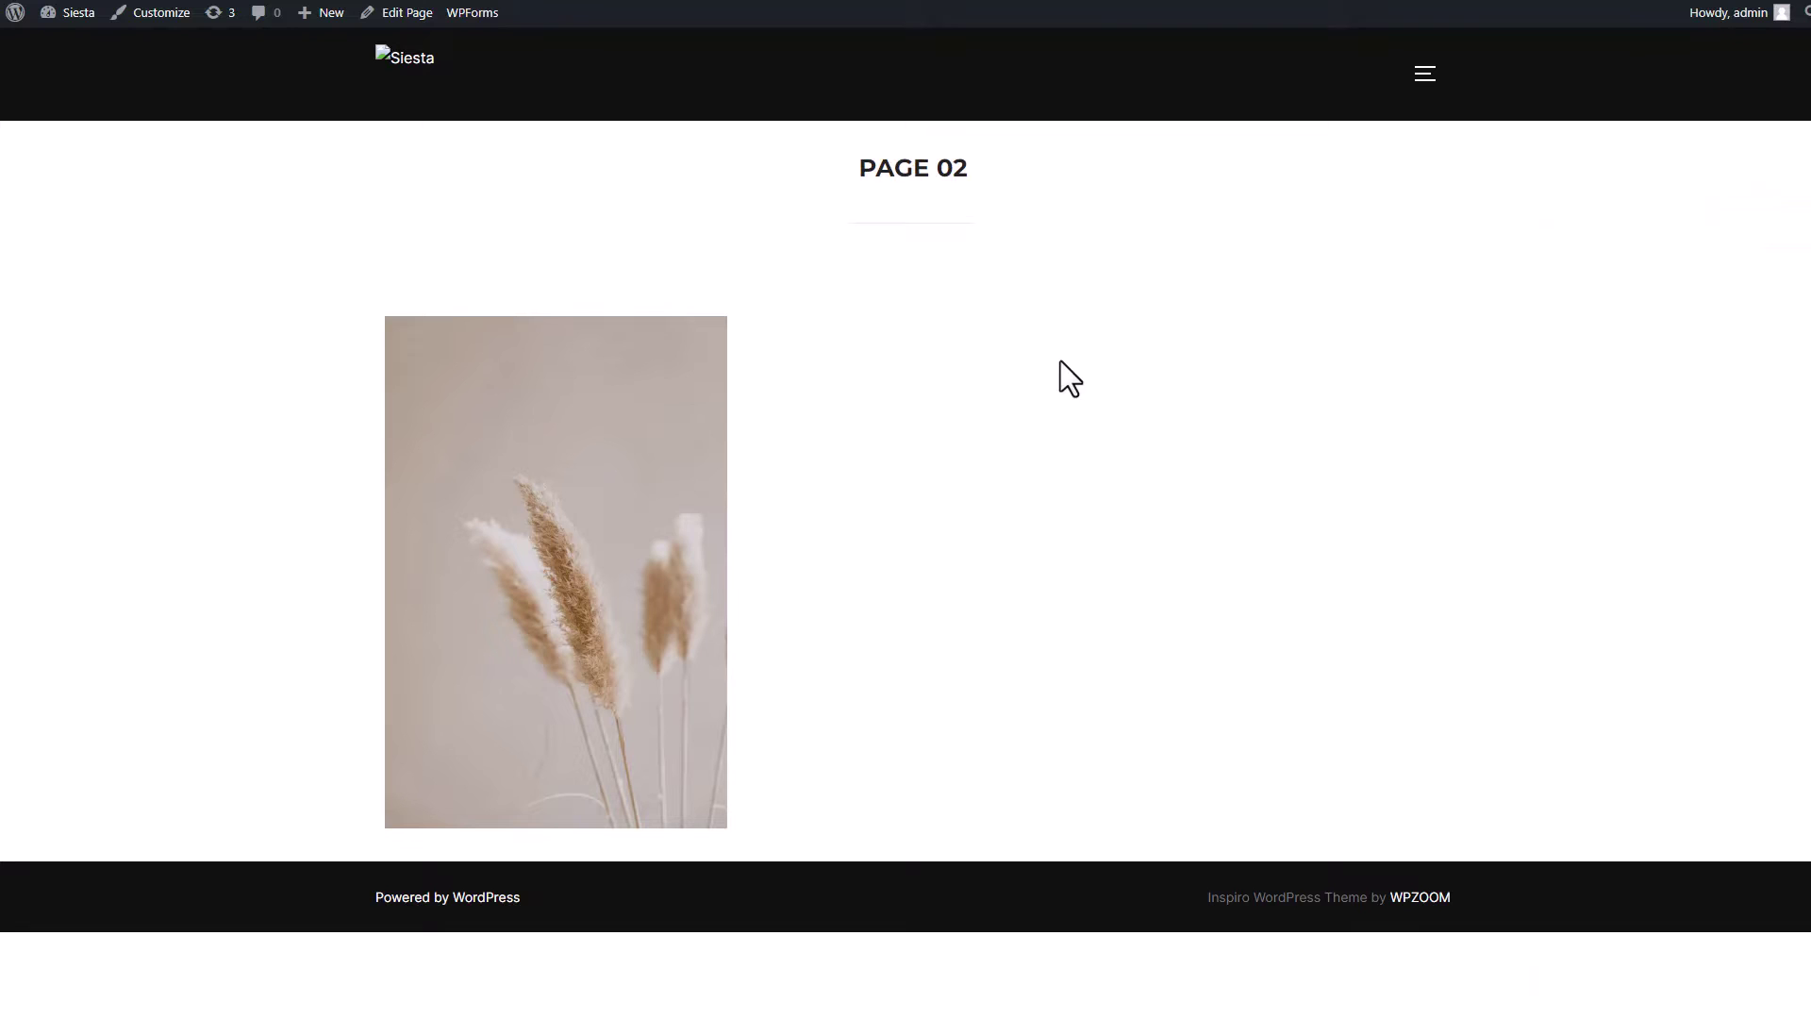
key("ctrl+shift+i")
left_click(817, 213)
left_click(609, 478)
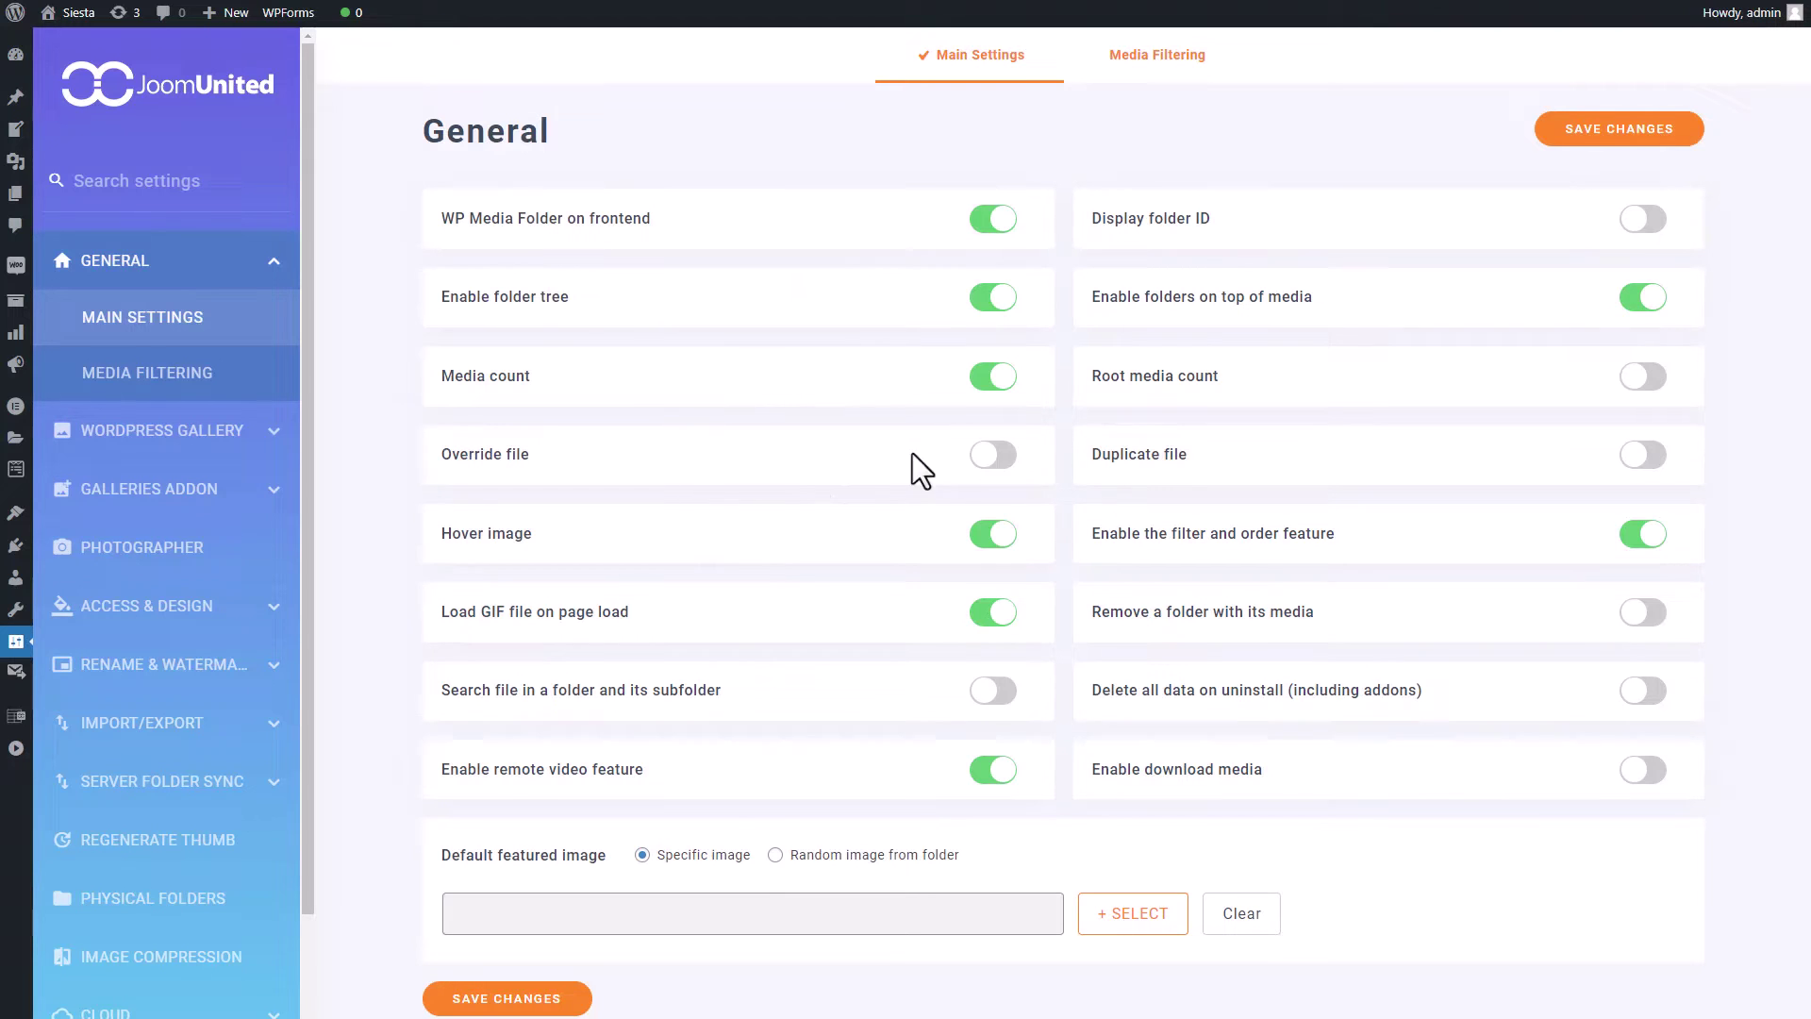
Enable Override file and Duplicate file in WP Media Folder Main Settings
left_click(998, 455)
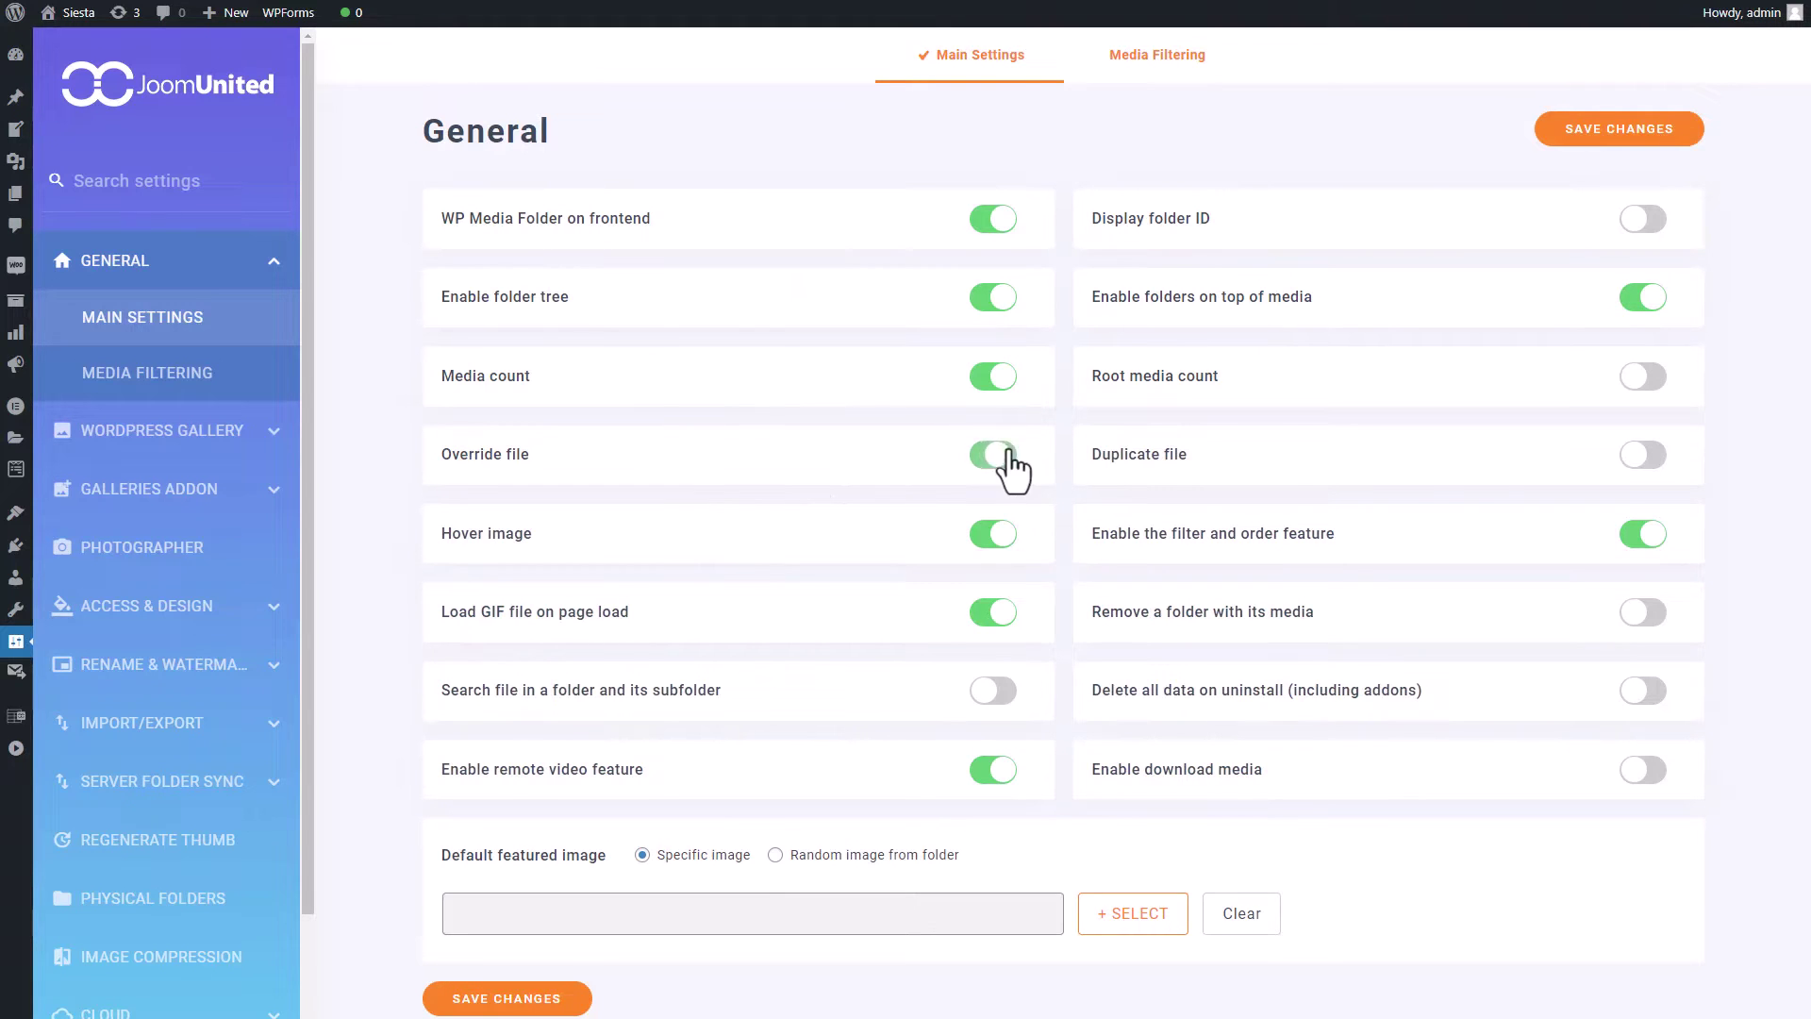
left_click(1643, 456)
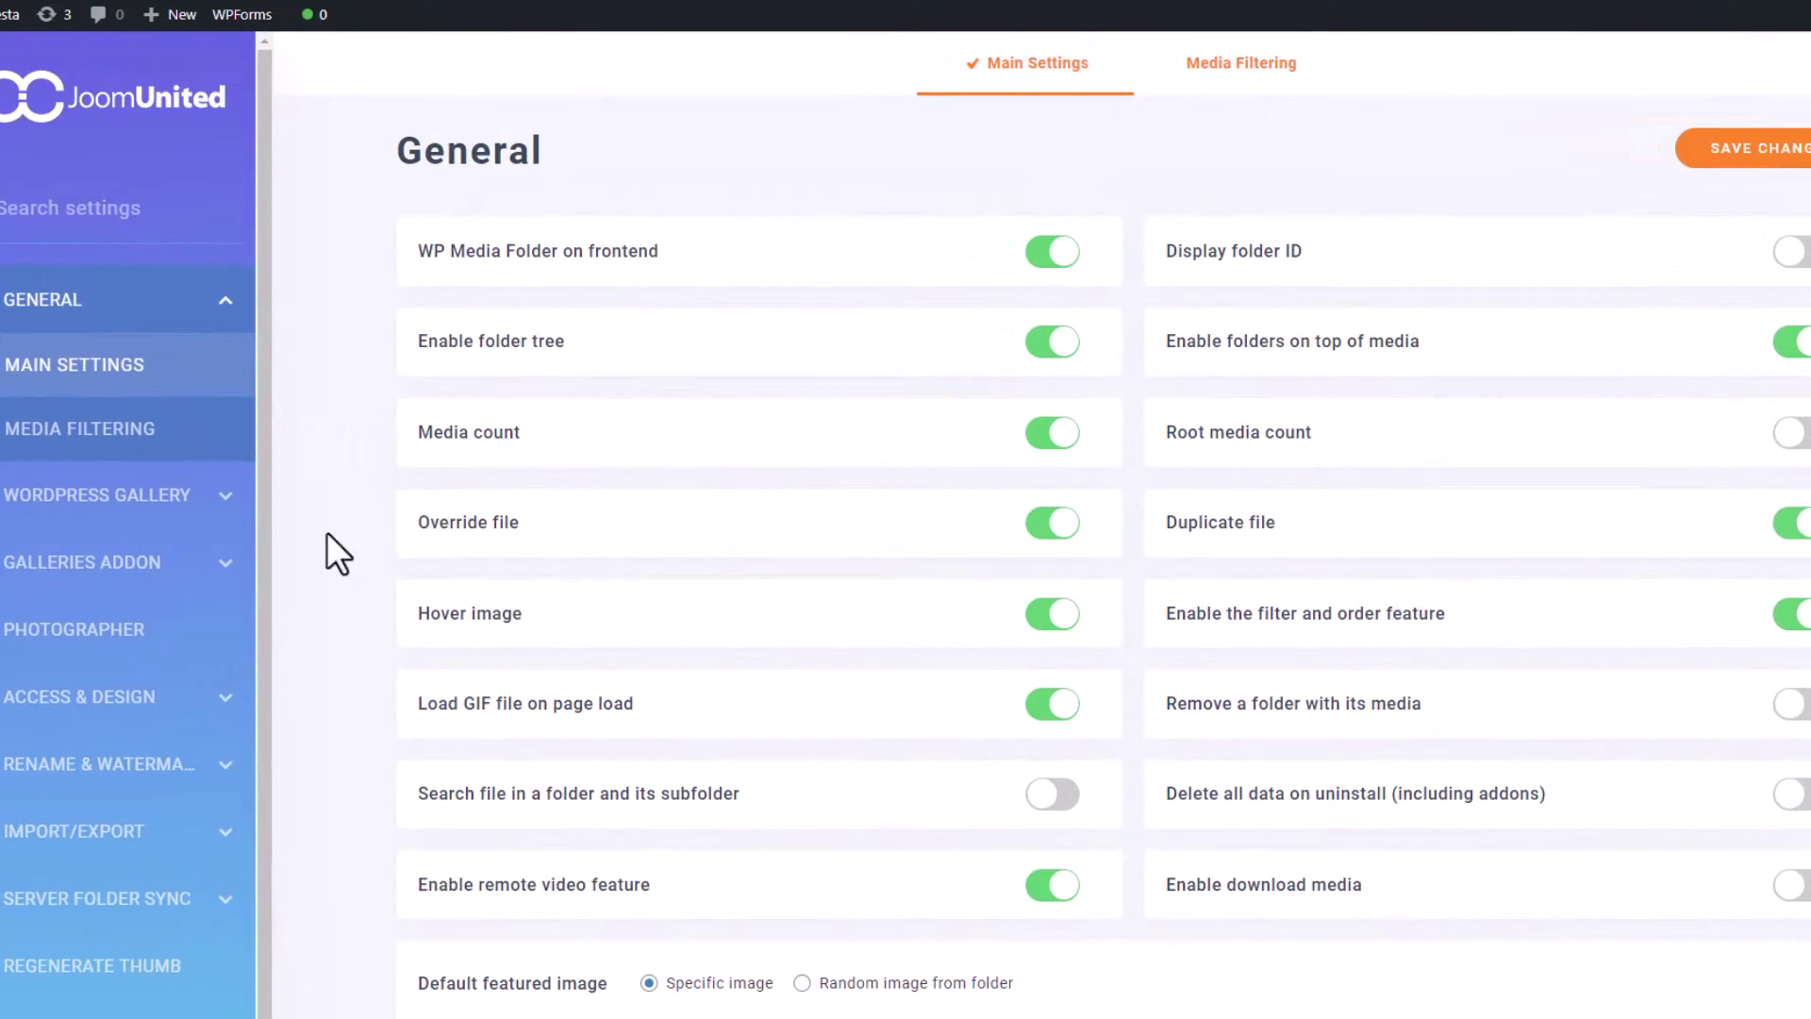
mouse_move(477, 524)
mouse_move(1198, 514)
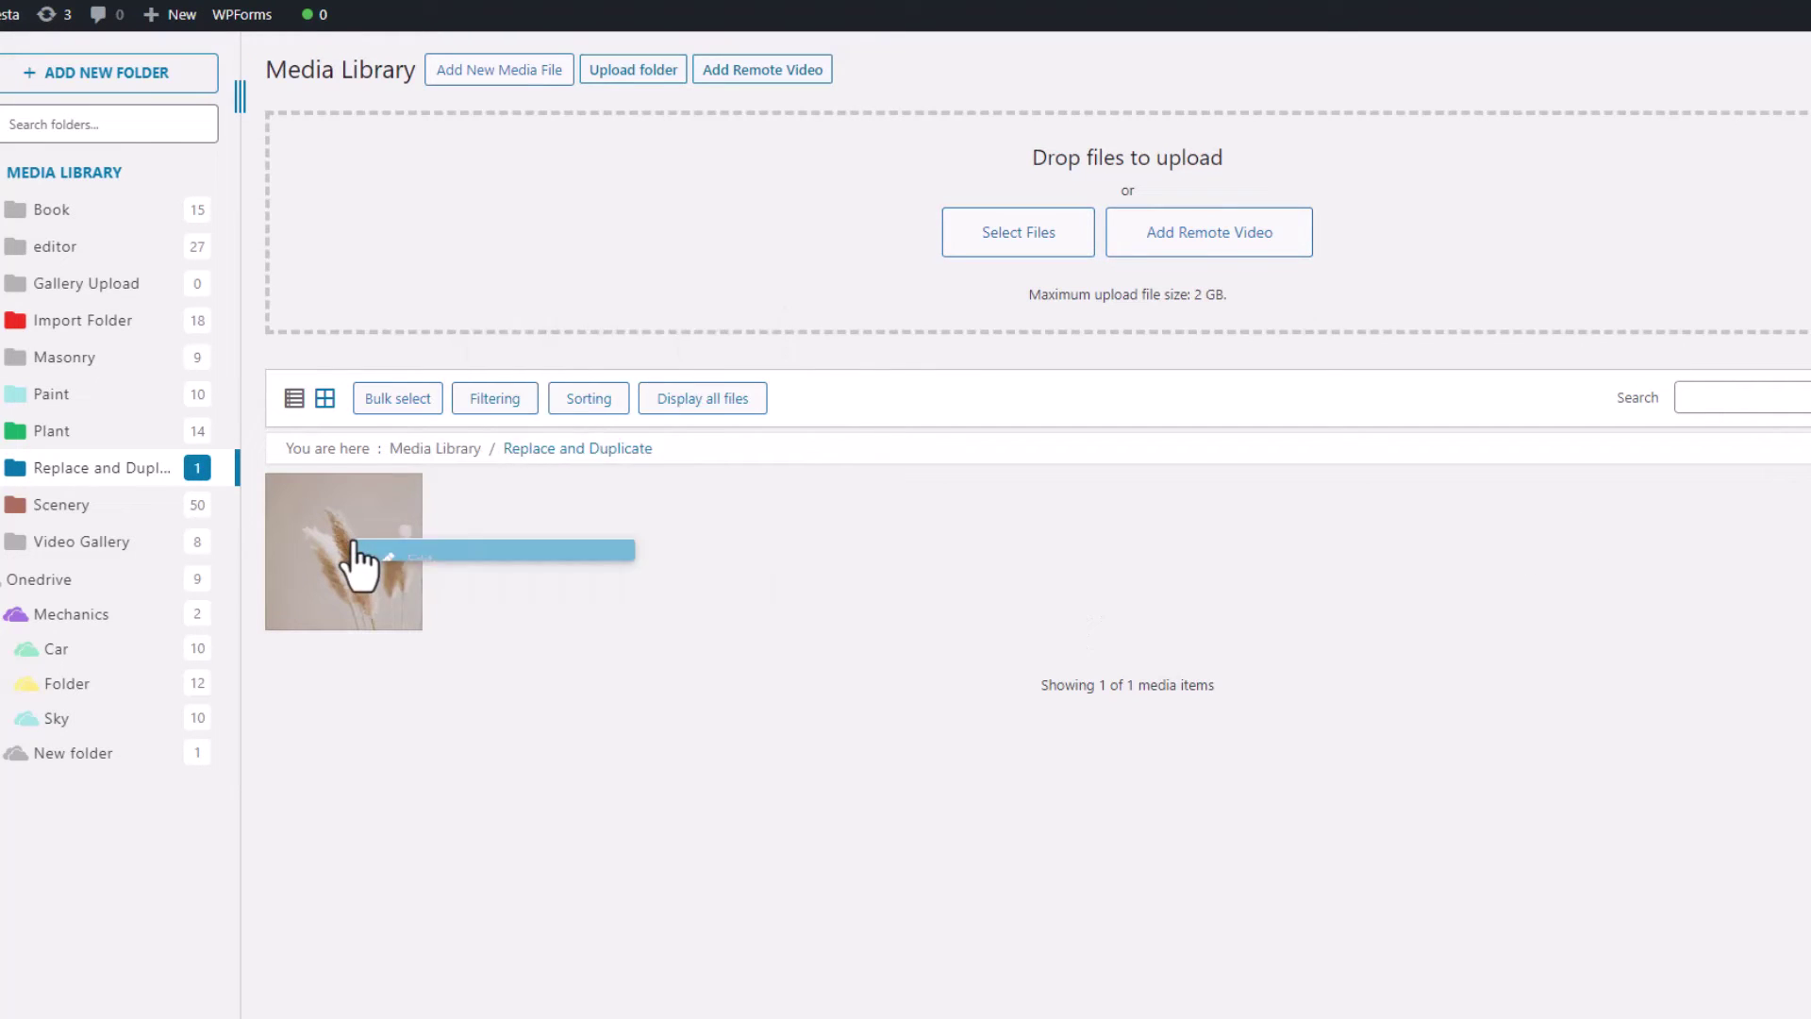
Replace the folder's flower image with Tehran-Flower-1-681x1024
right_click(355, 541)
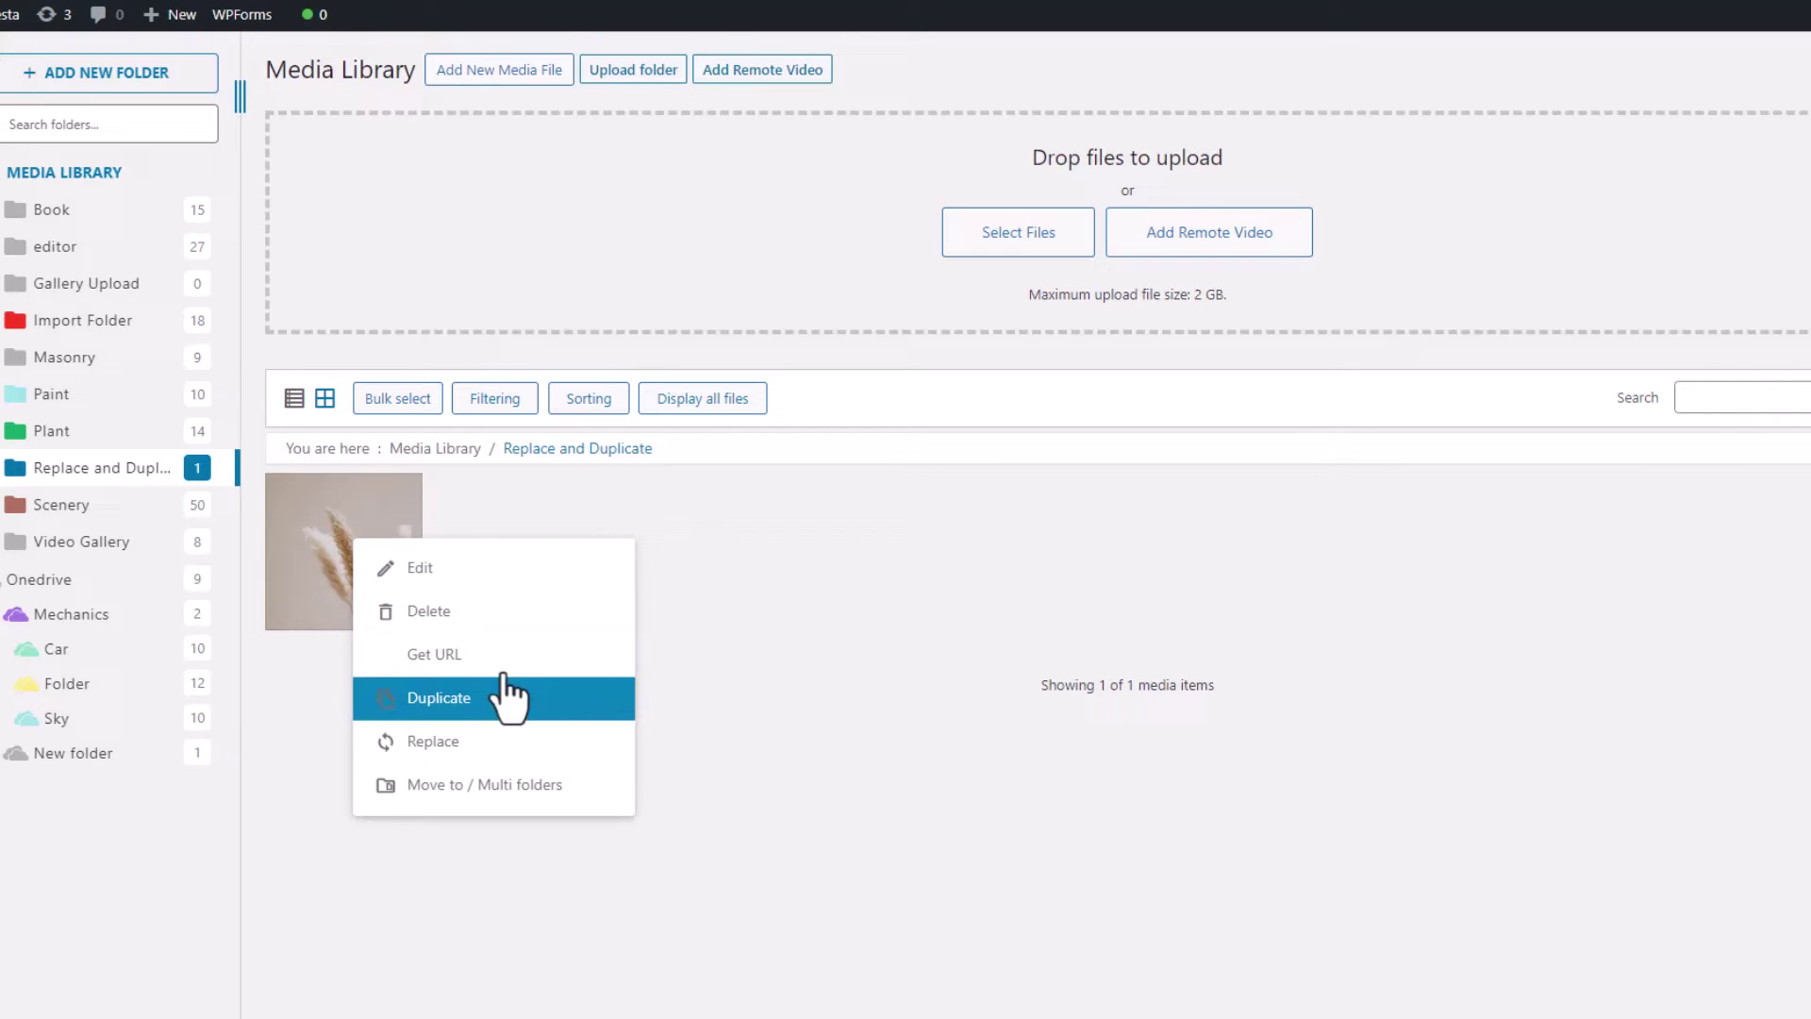
left_click(461, 752)
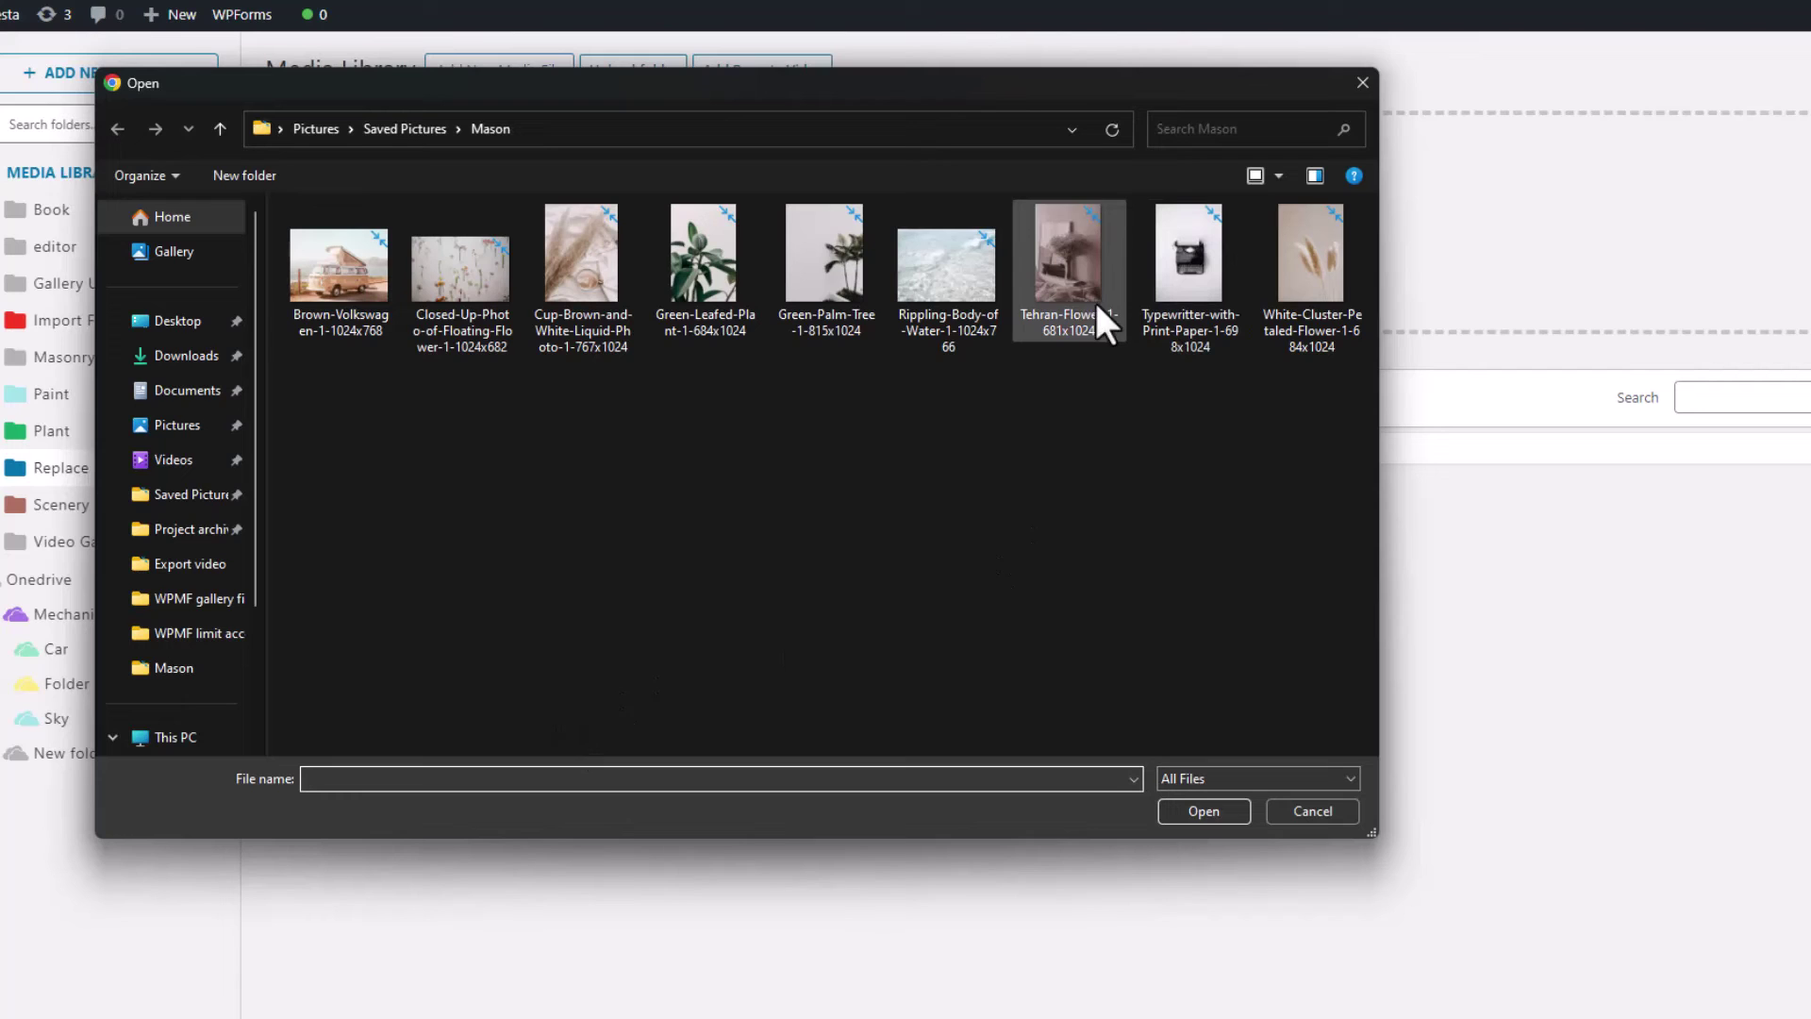
left_click(1064, 292)
left_click(1205, 813)
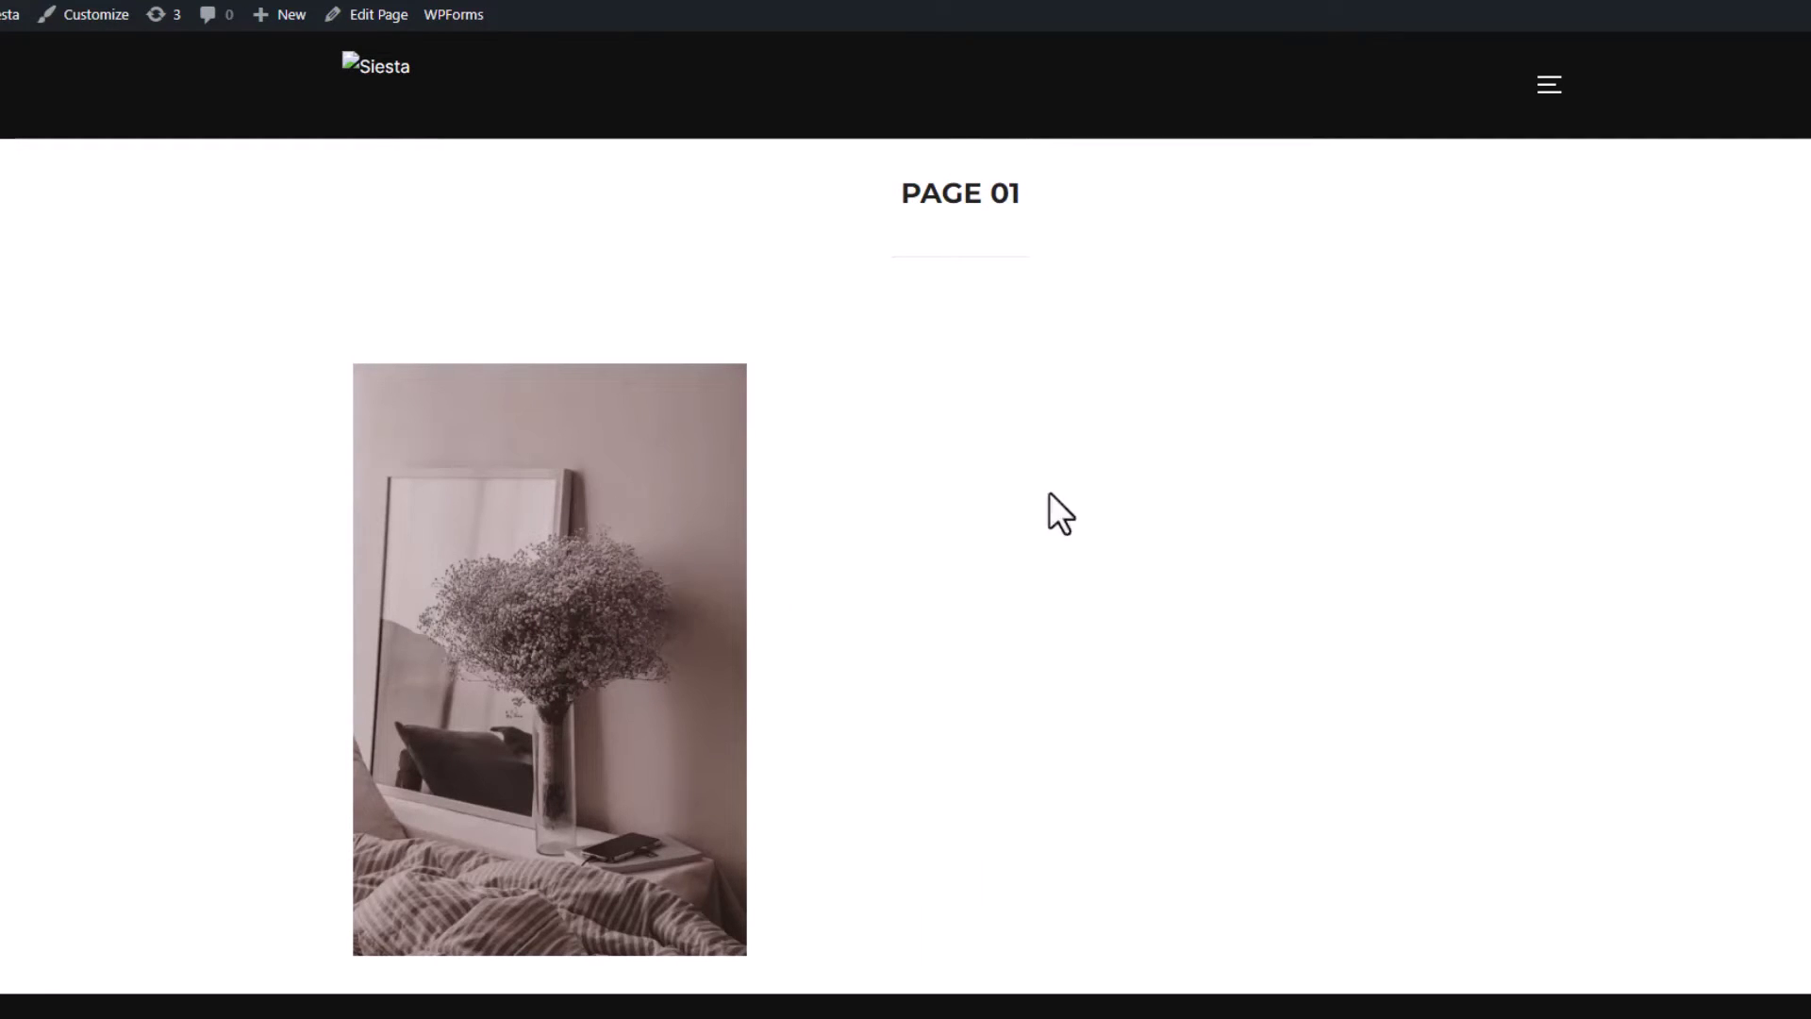
Inspect Page 01's gallery image in DevTools to check its img src file
key("F12")
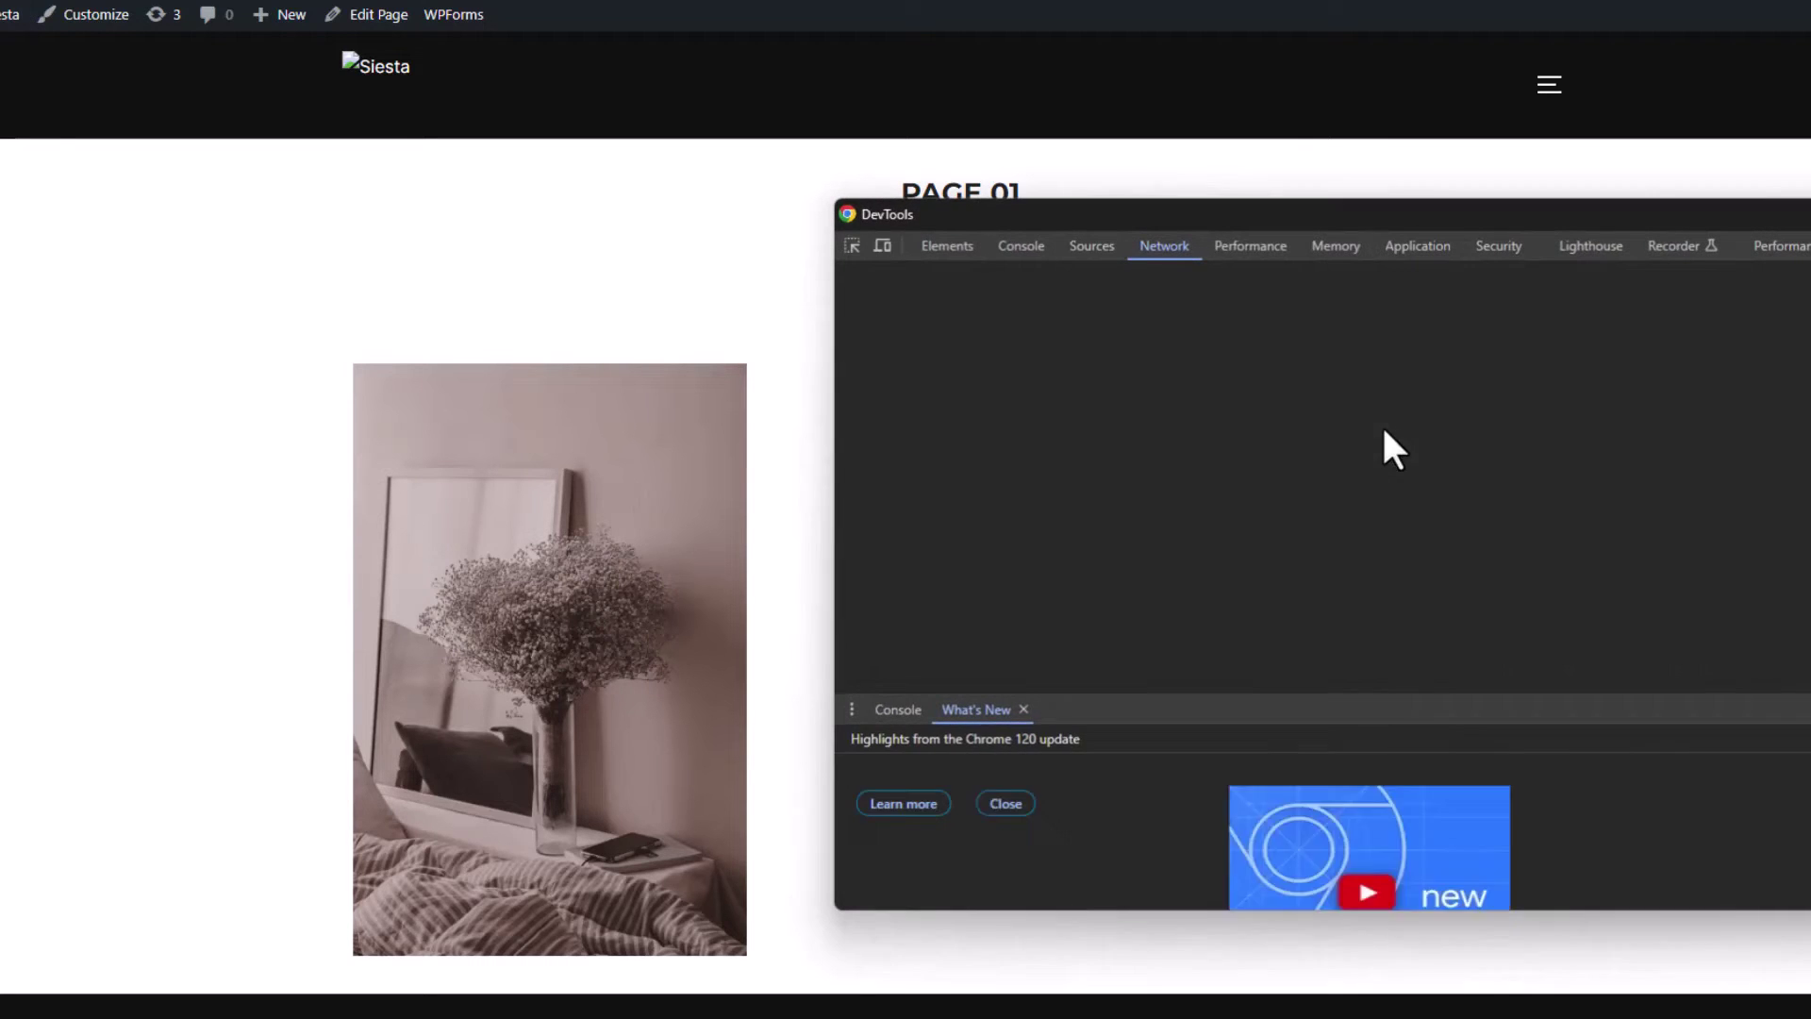
left_click(853, 243)
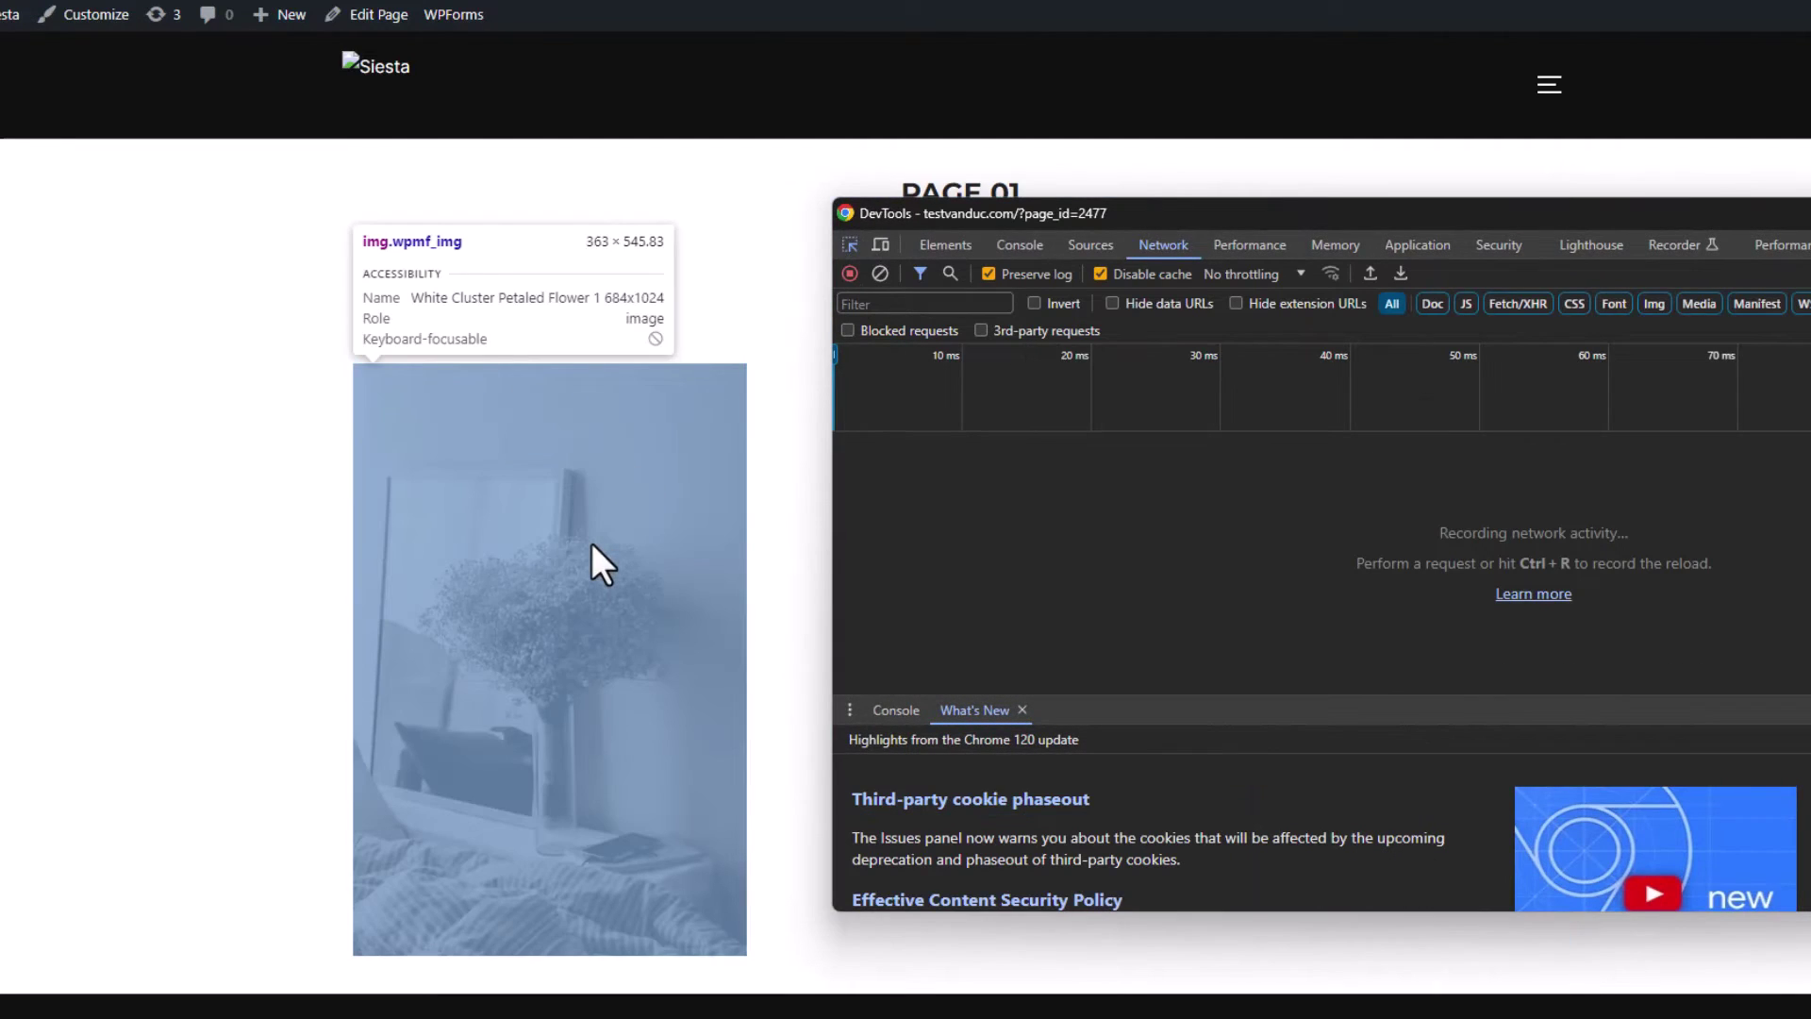
left_click(591, 543)
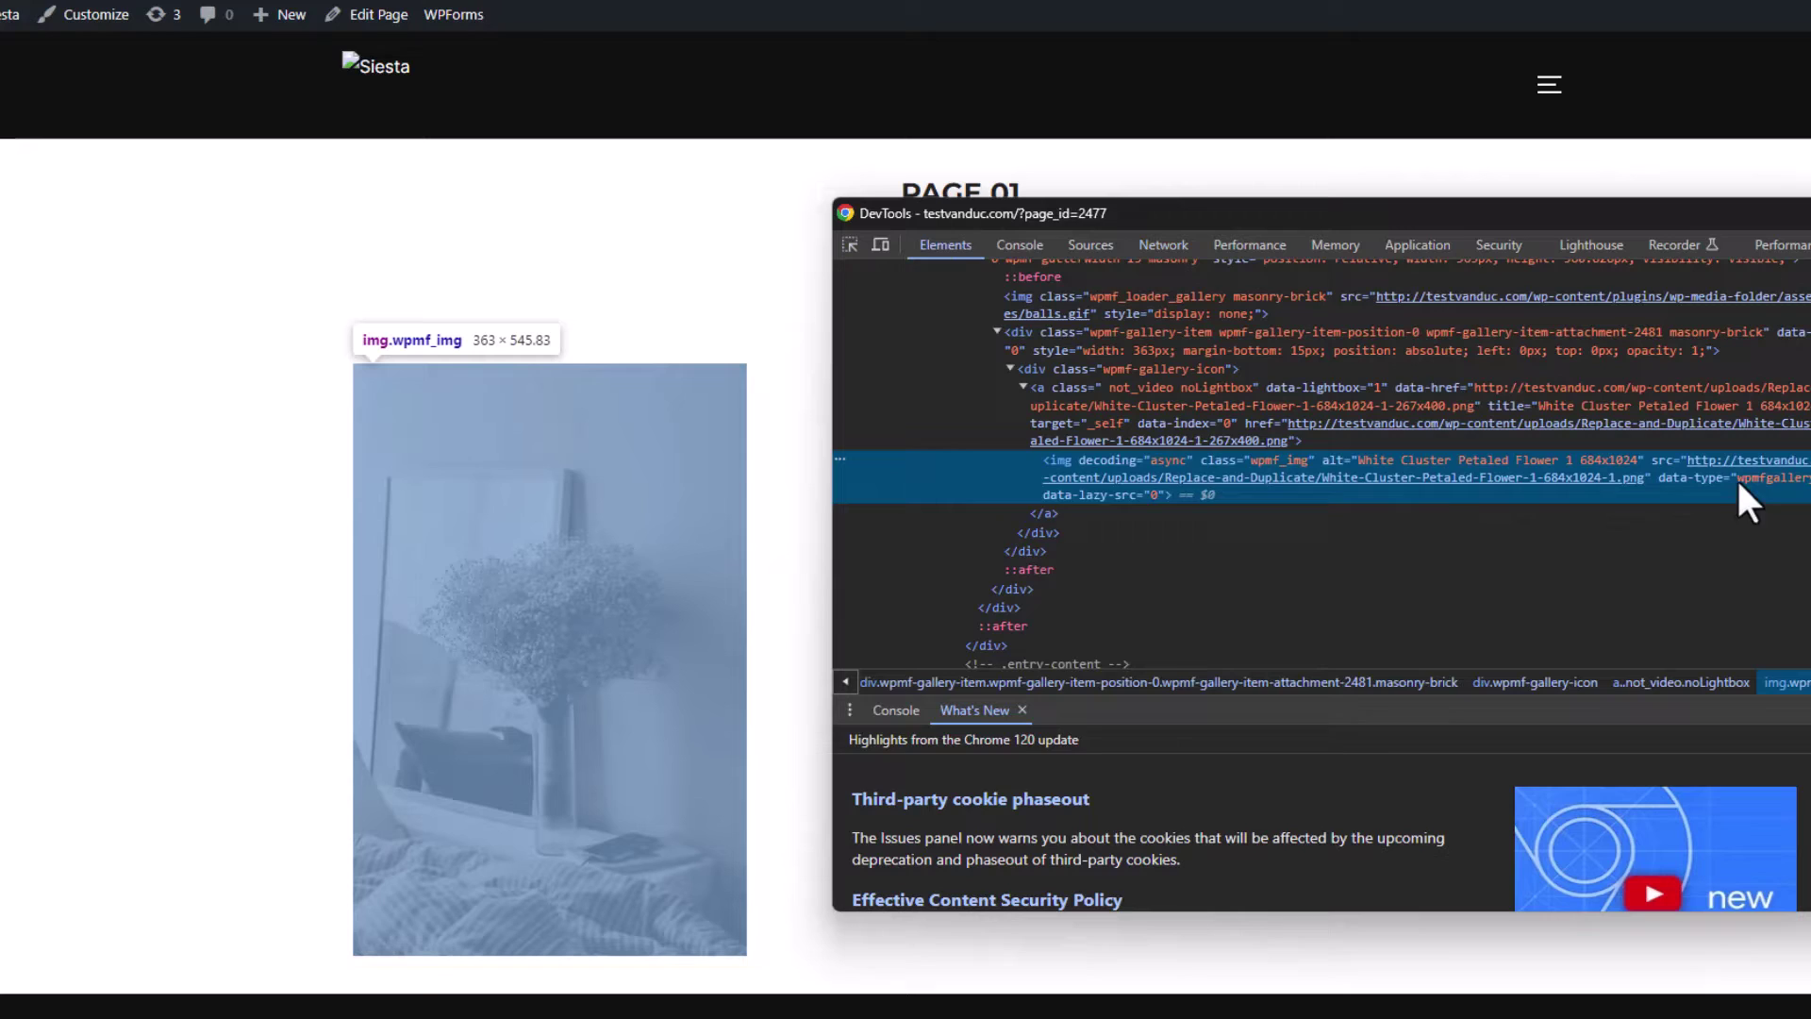
mouse_move(1754, 454)
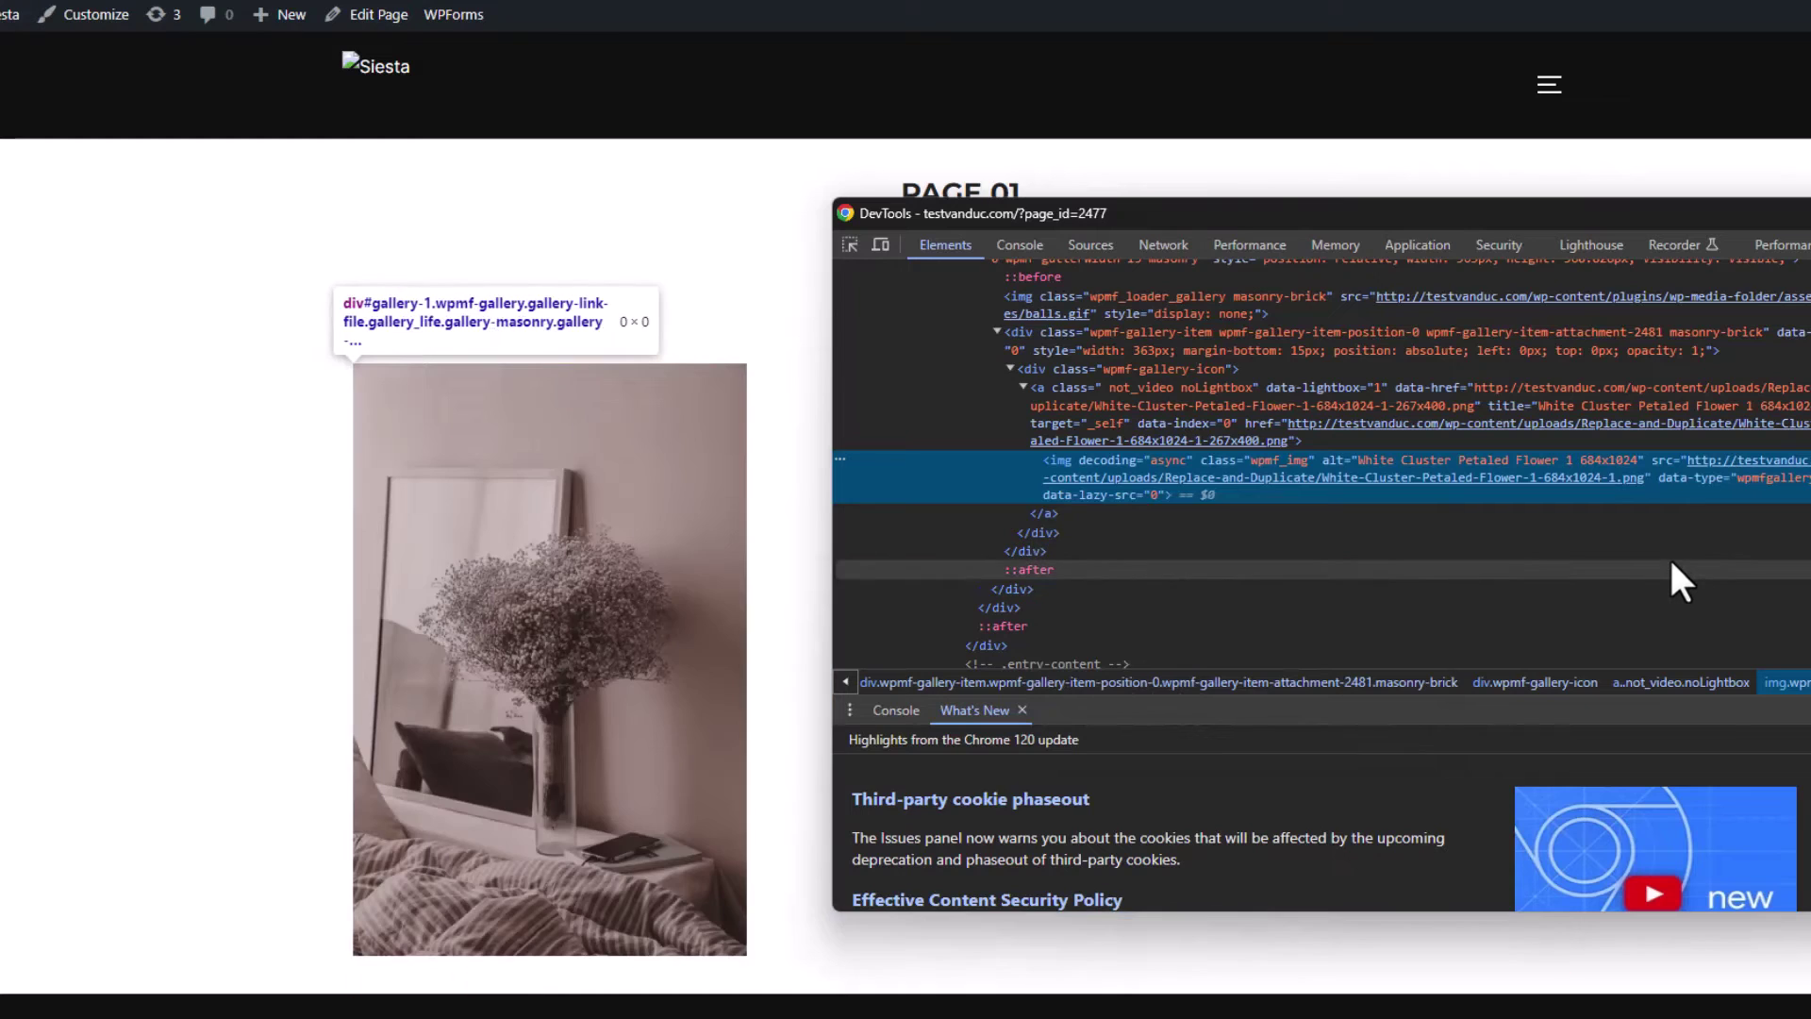
mouse_move(1221, 477)
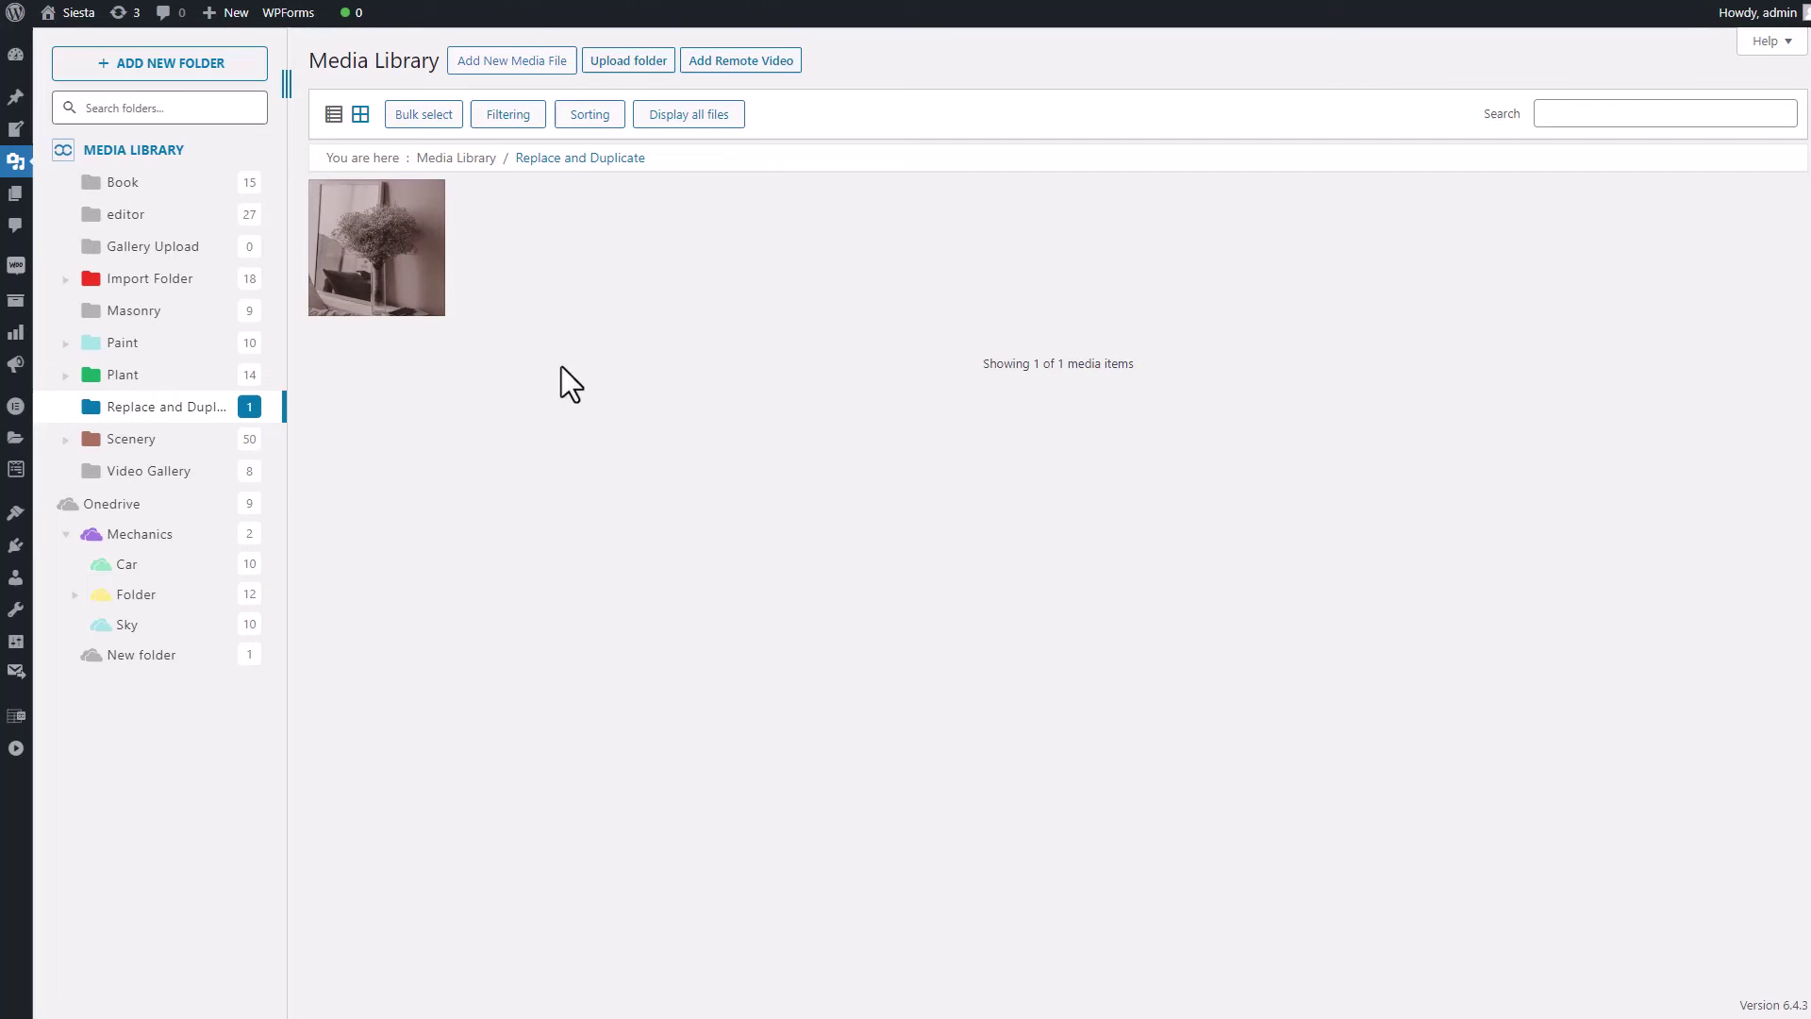
Duplicate the flower image, then replace the copy with White-Cluster-Petaled-Flower-1-684x1024
right_click(418, 293)
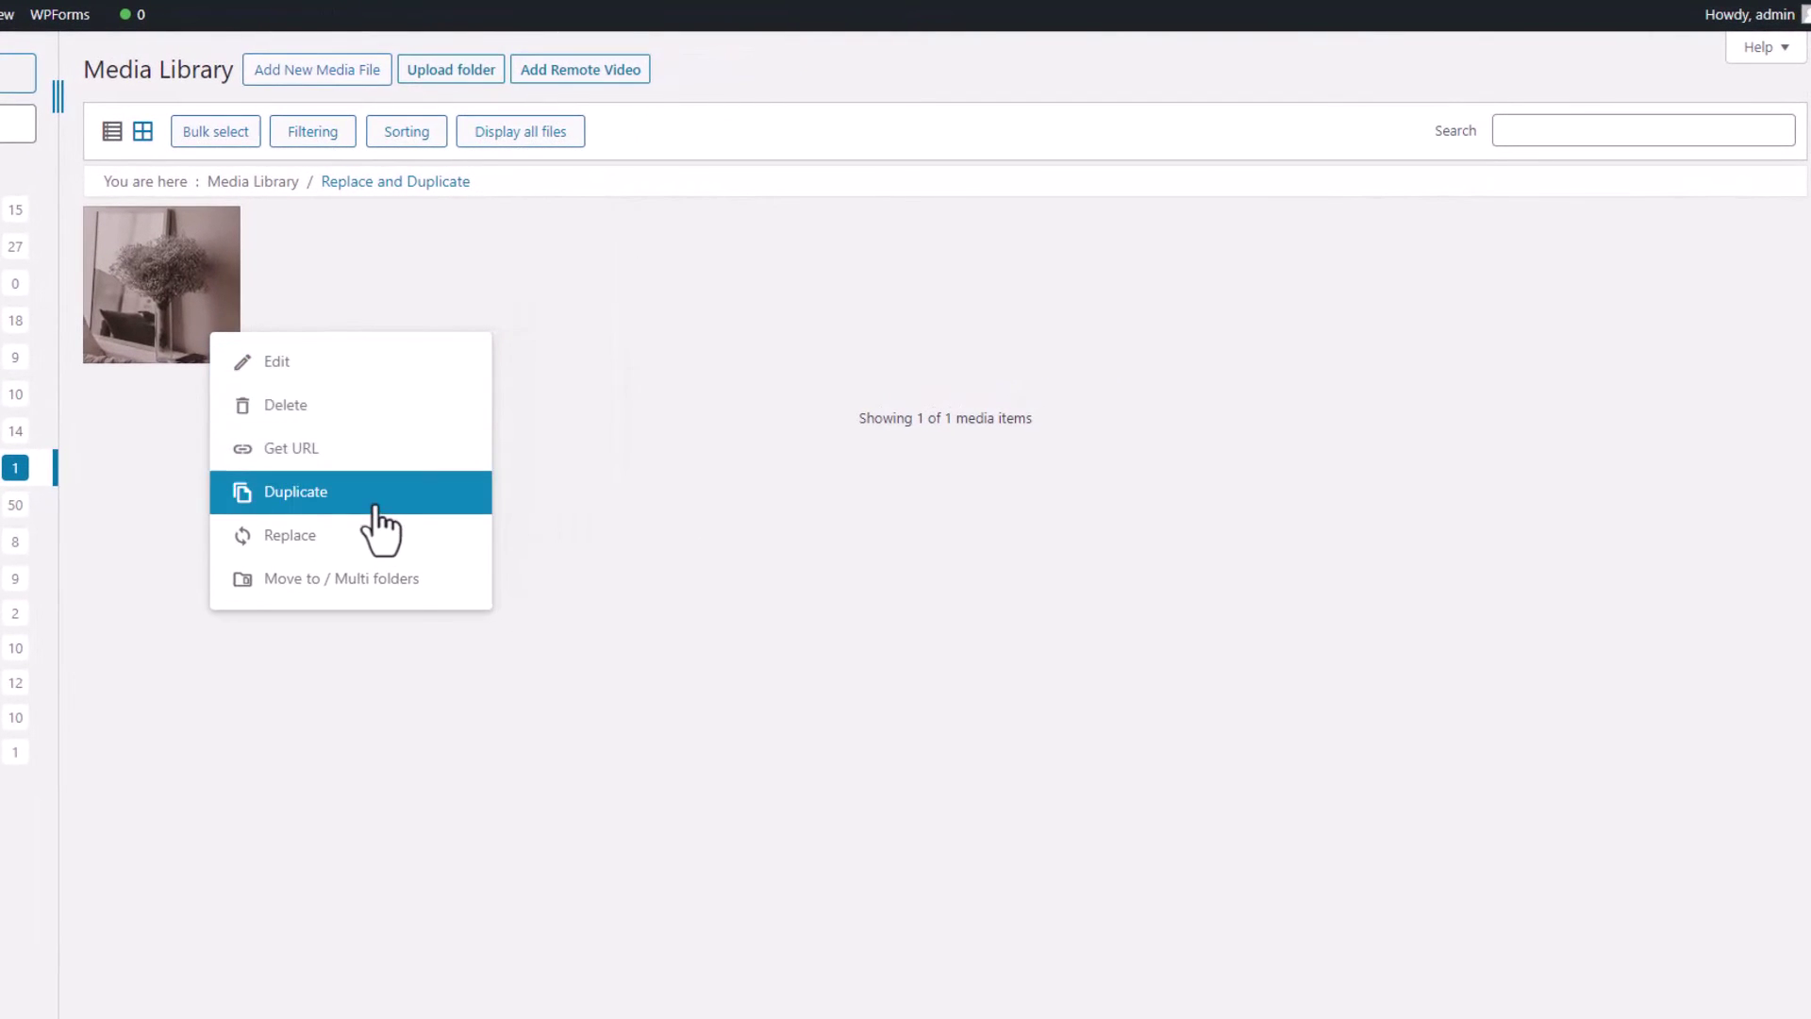
left_click(379, 498)
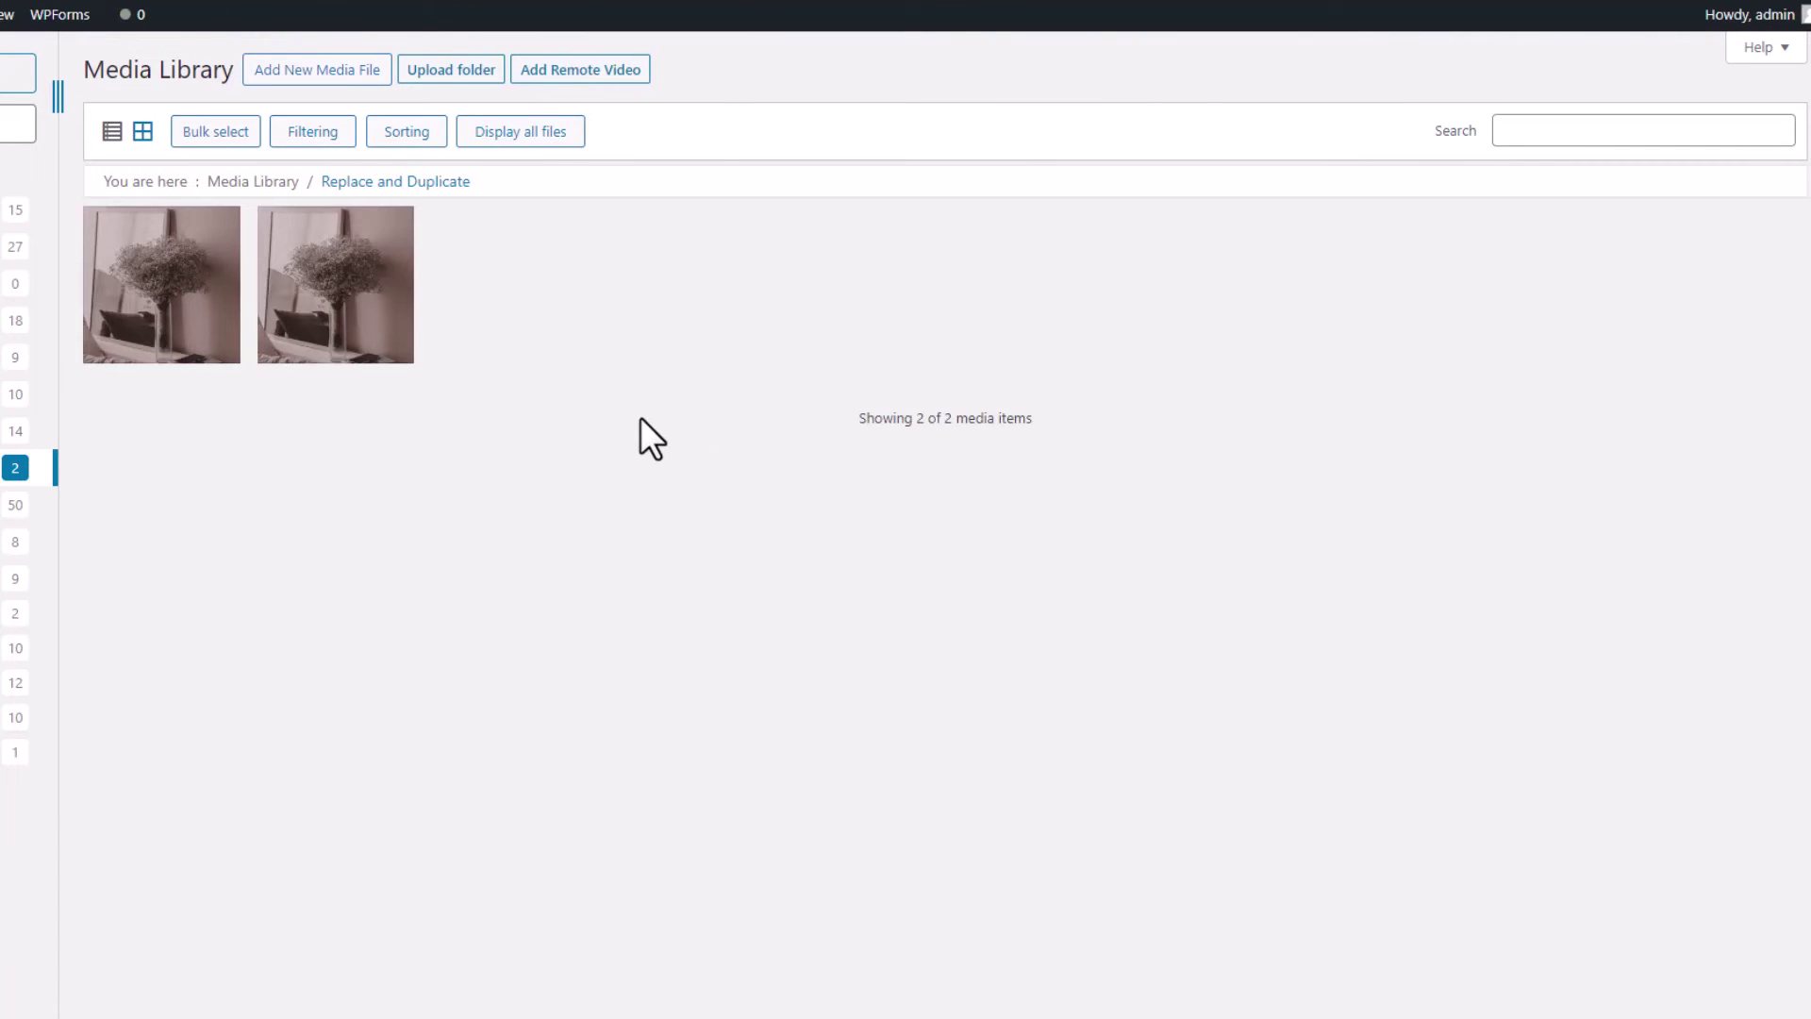
mouse_move(377, 372)
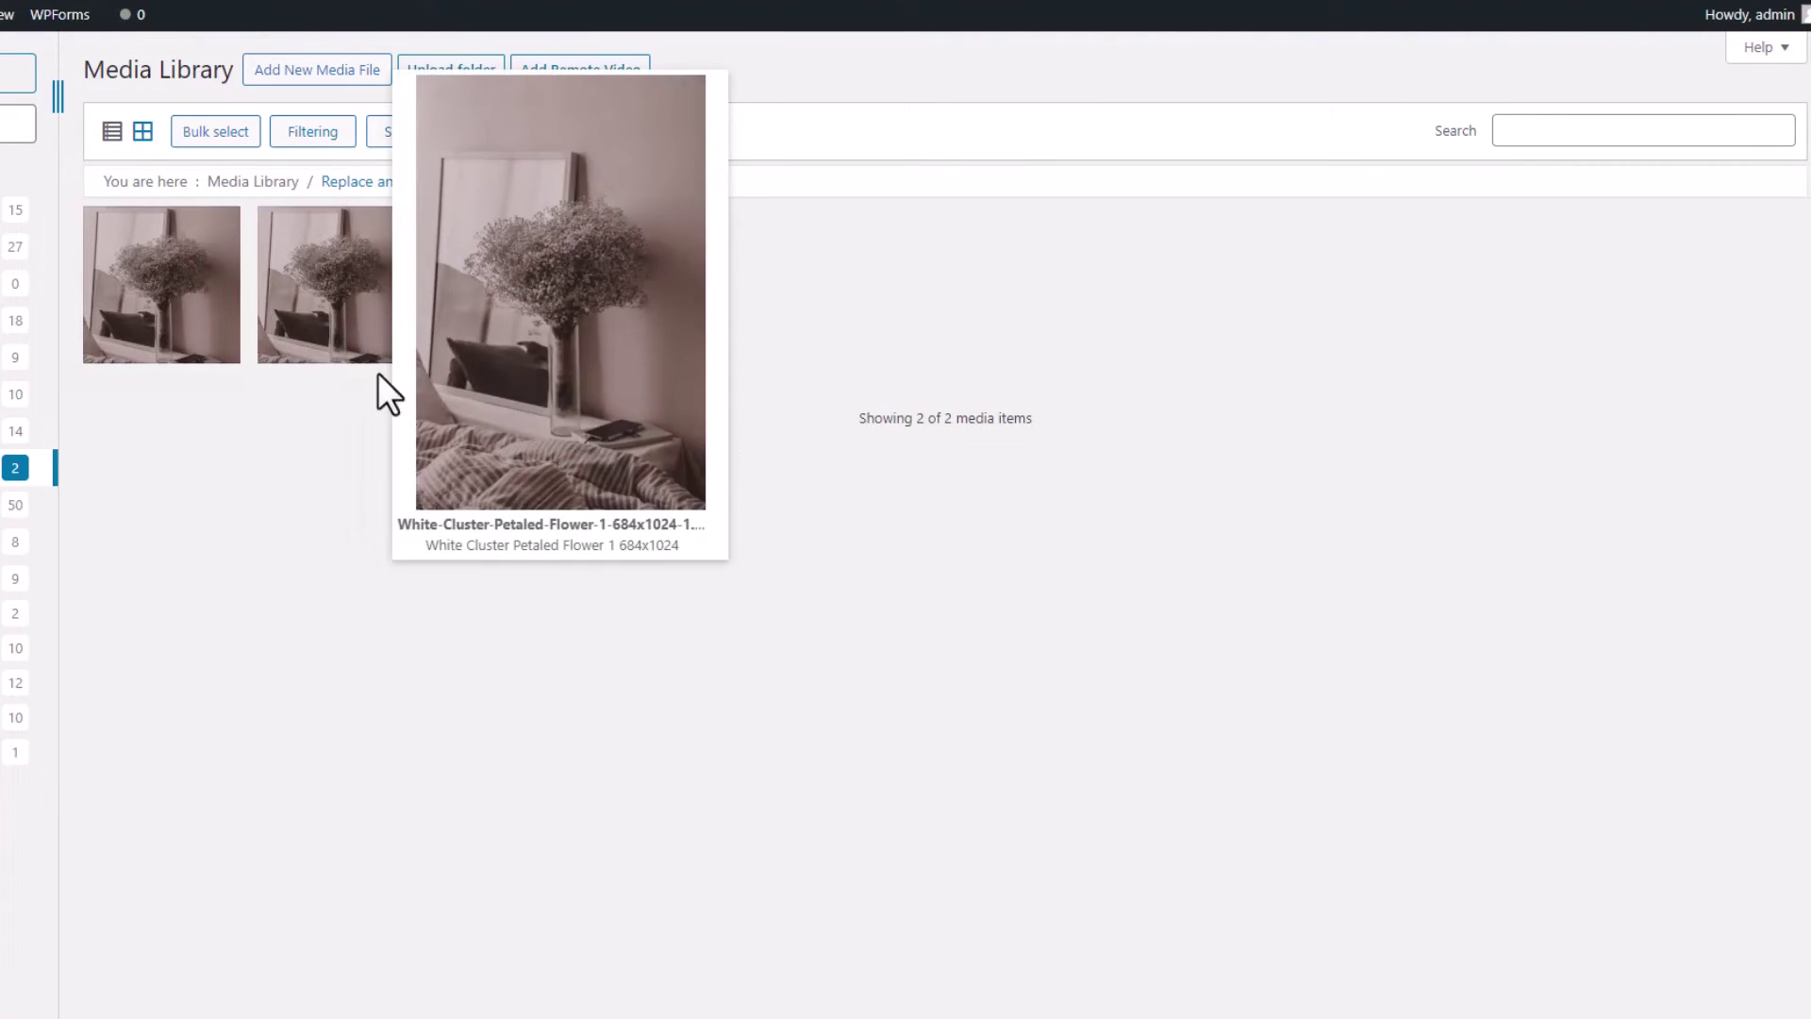
right_click(387, 328)
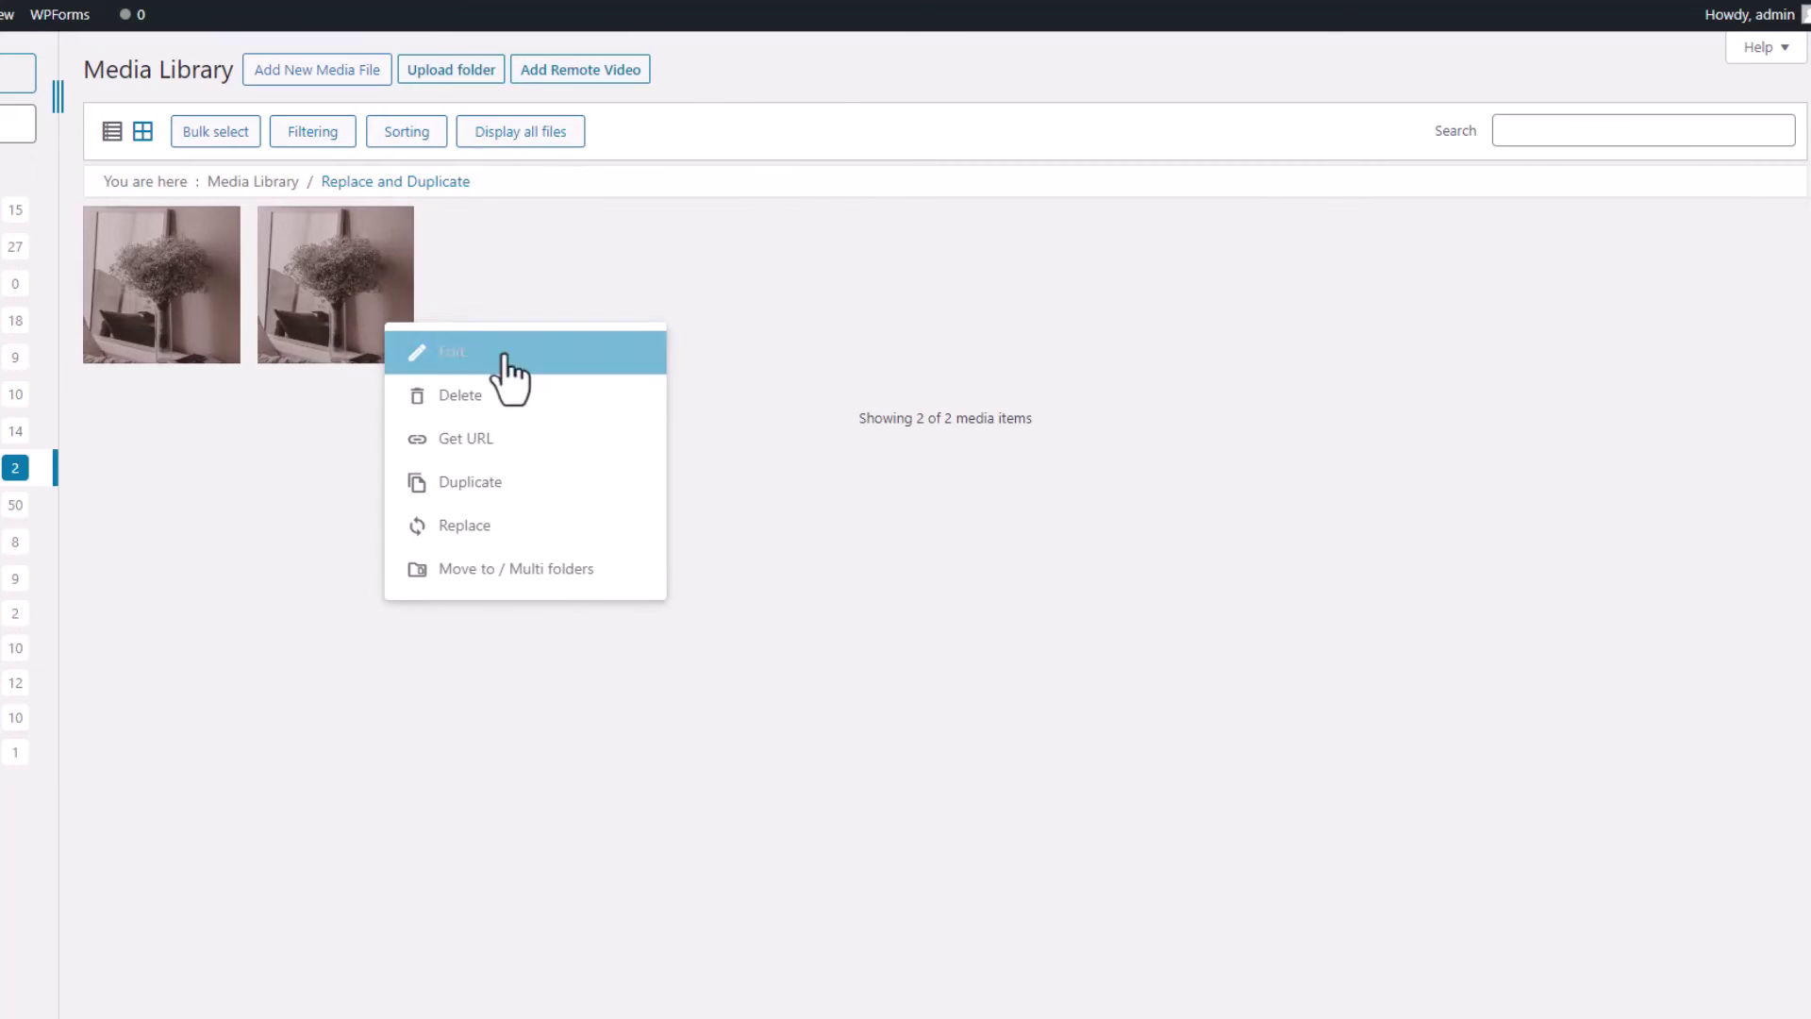
left_click(550, 528)
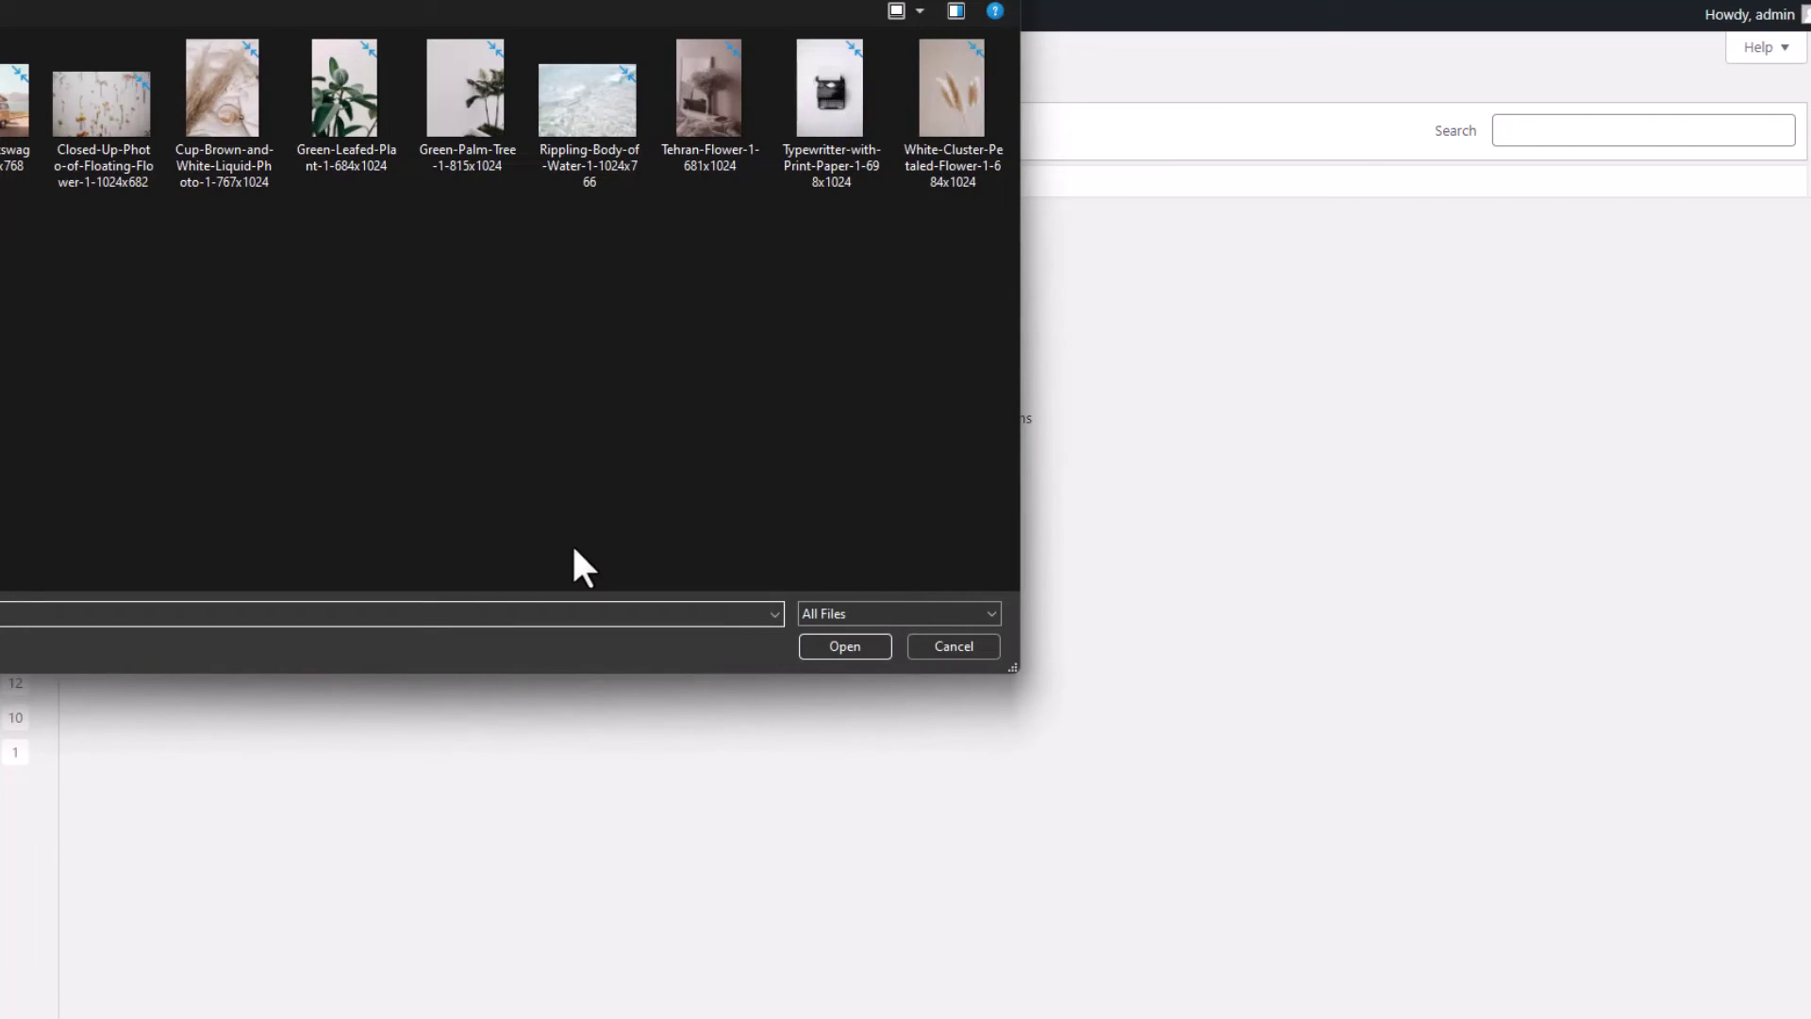
left_click(940, 188)
left_click(836, 649)
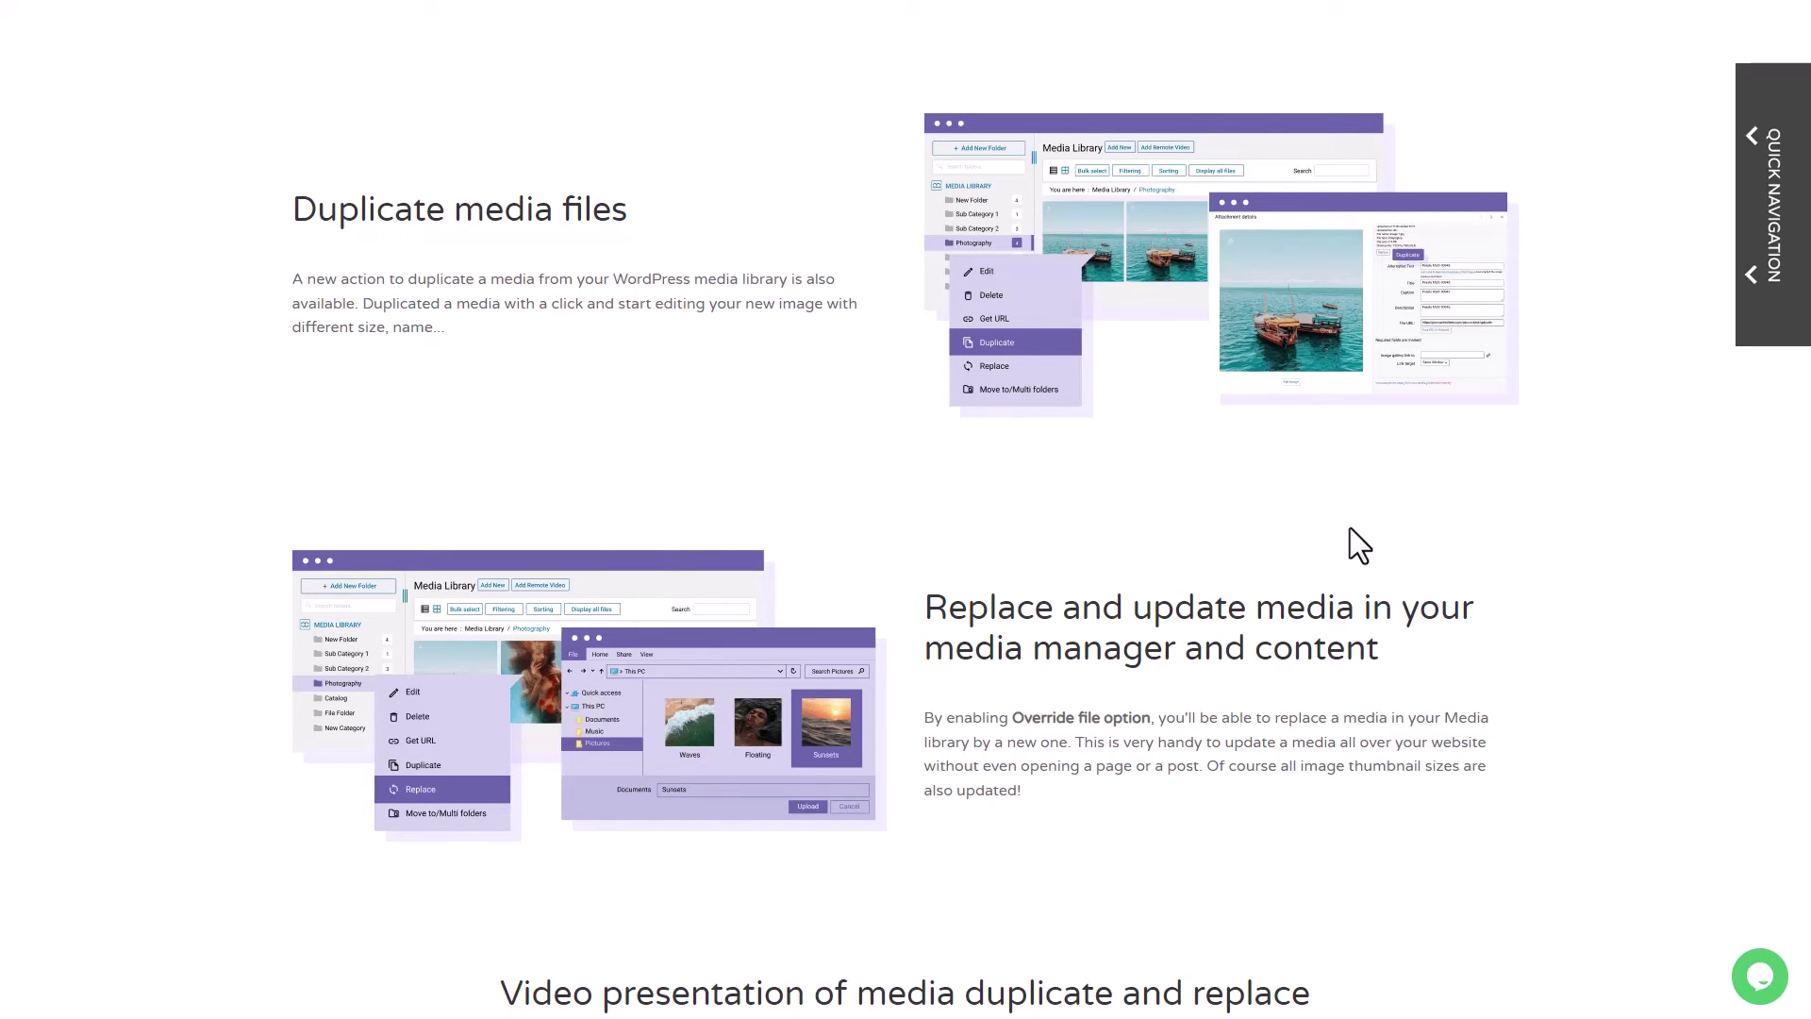
Scroll past the video and the $49/$69 pricing cards to the Downloadable file section
scroll(1340, 519, "down", 9)
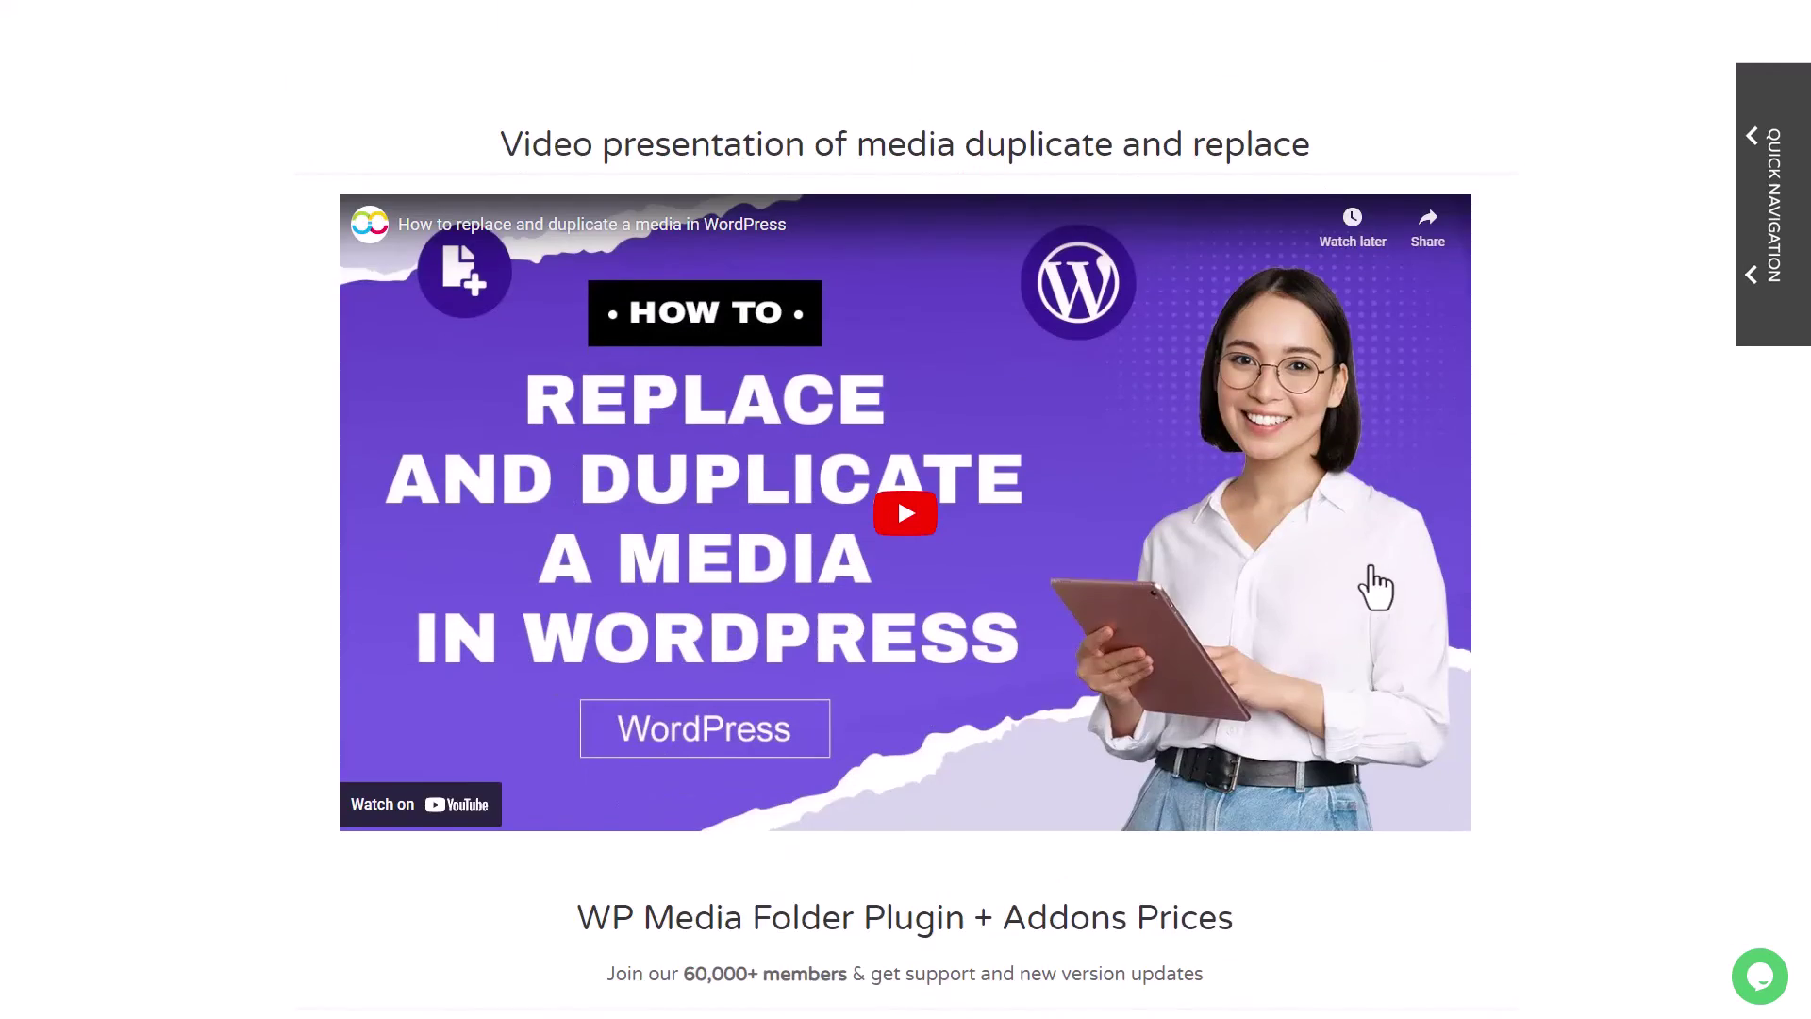
scroll(1375, 587, "down", 10)
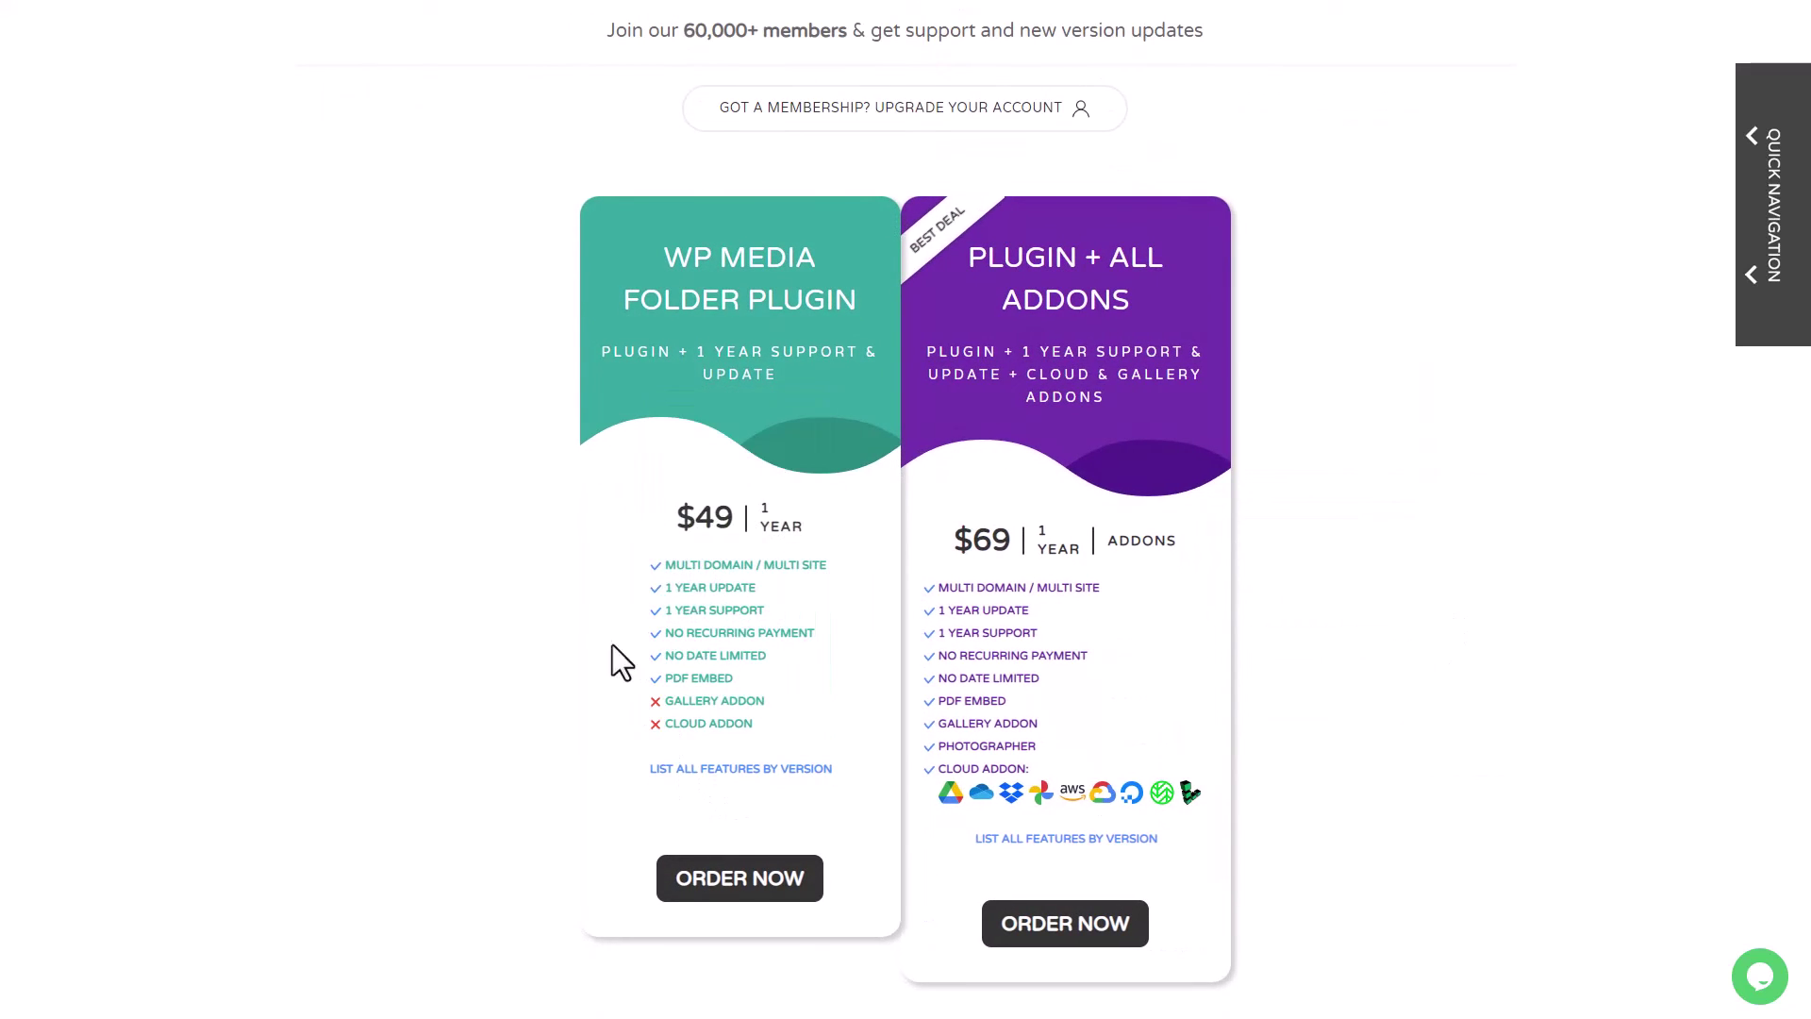
scroll(570, 699, "down", 1)
mouse_move(703, 490)
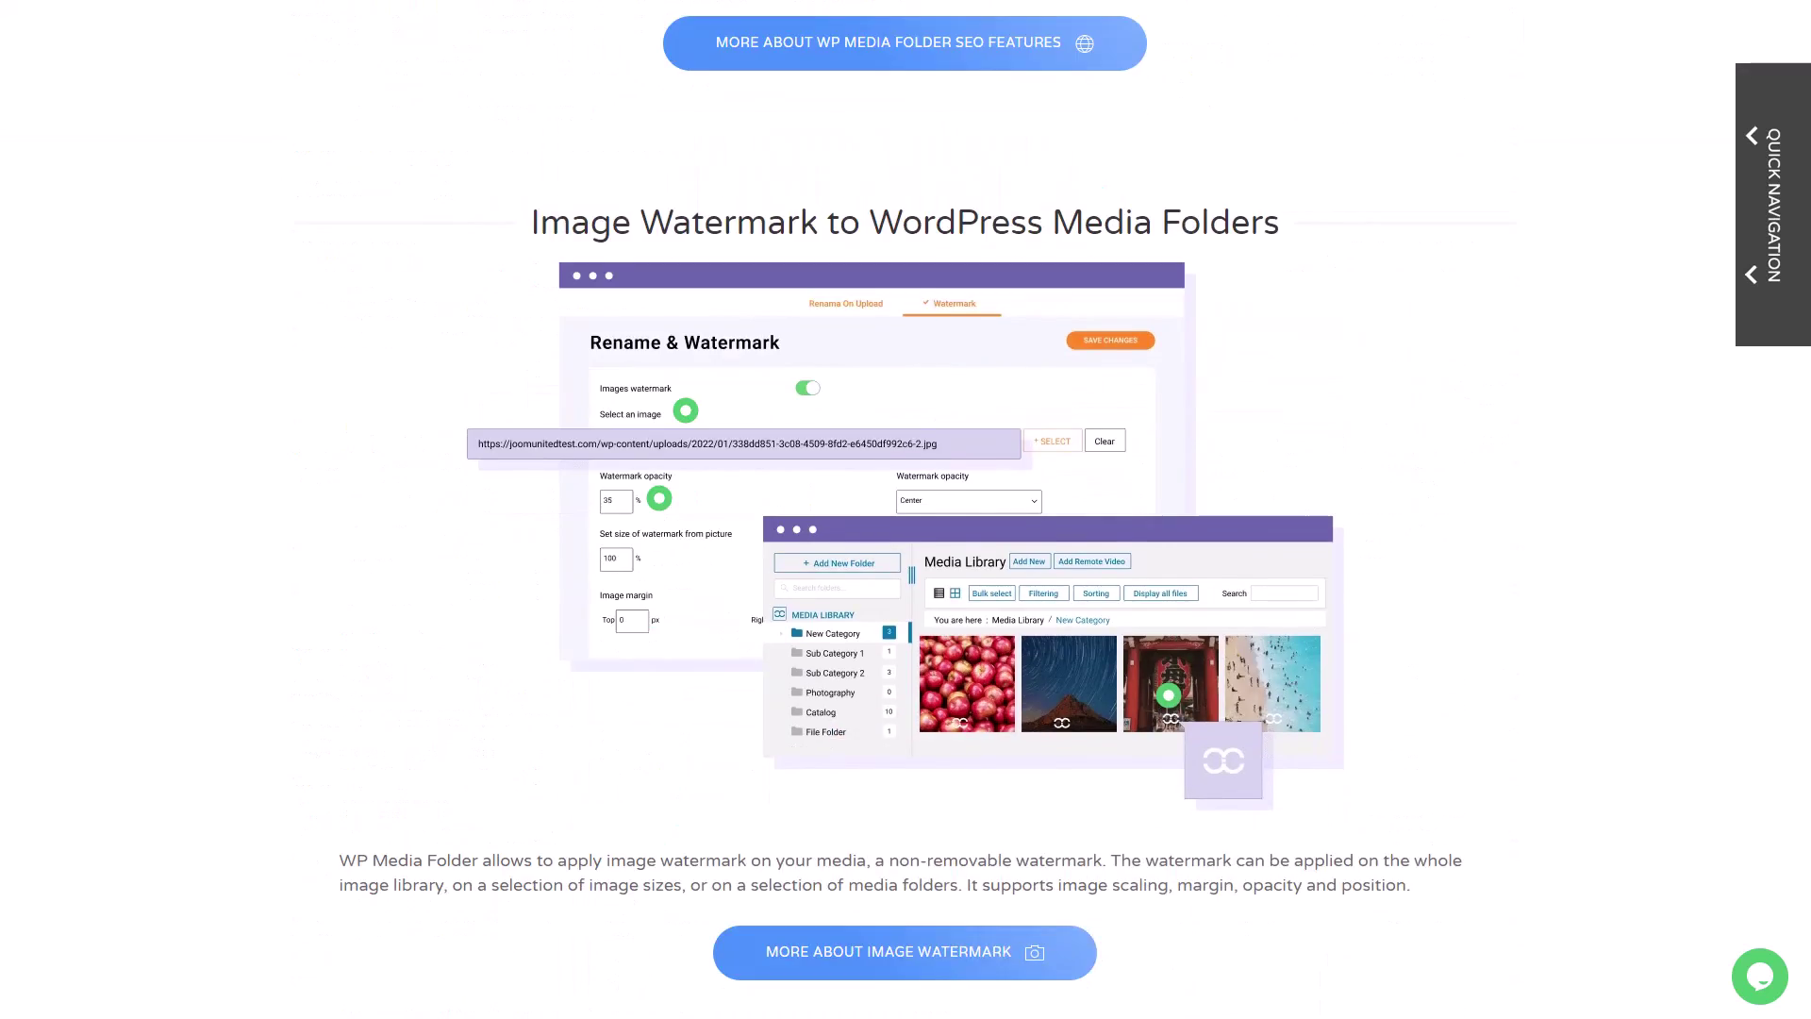
scroll(906, 510, "down", 15)
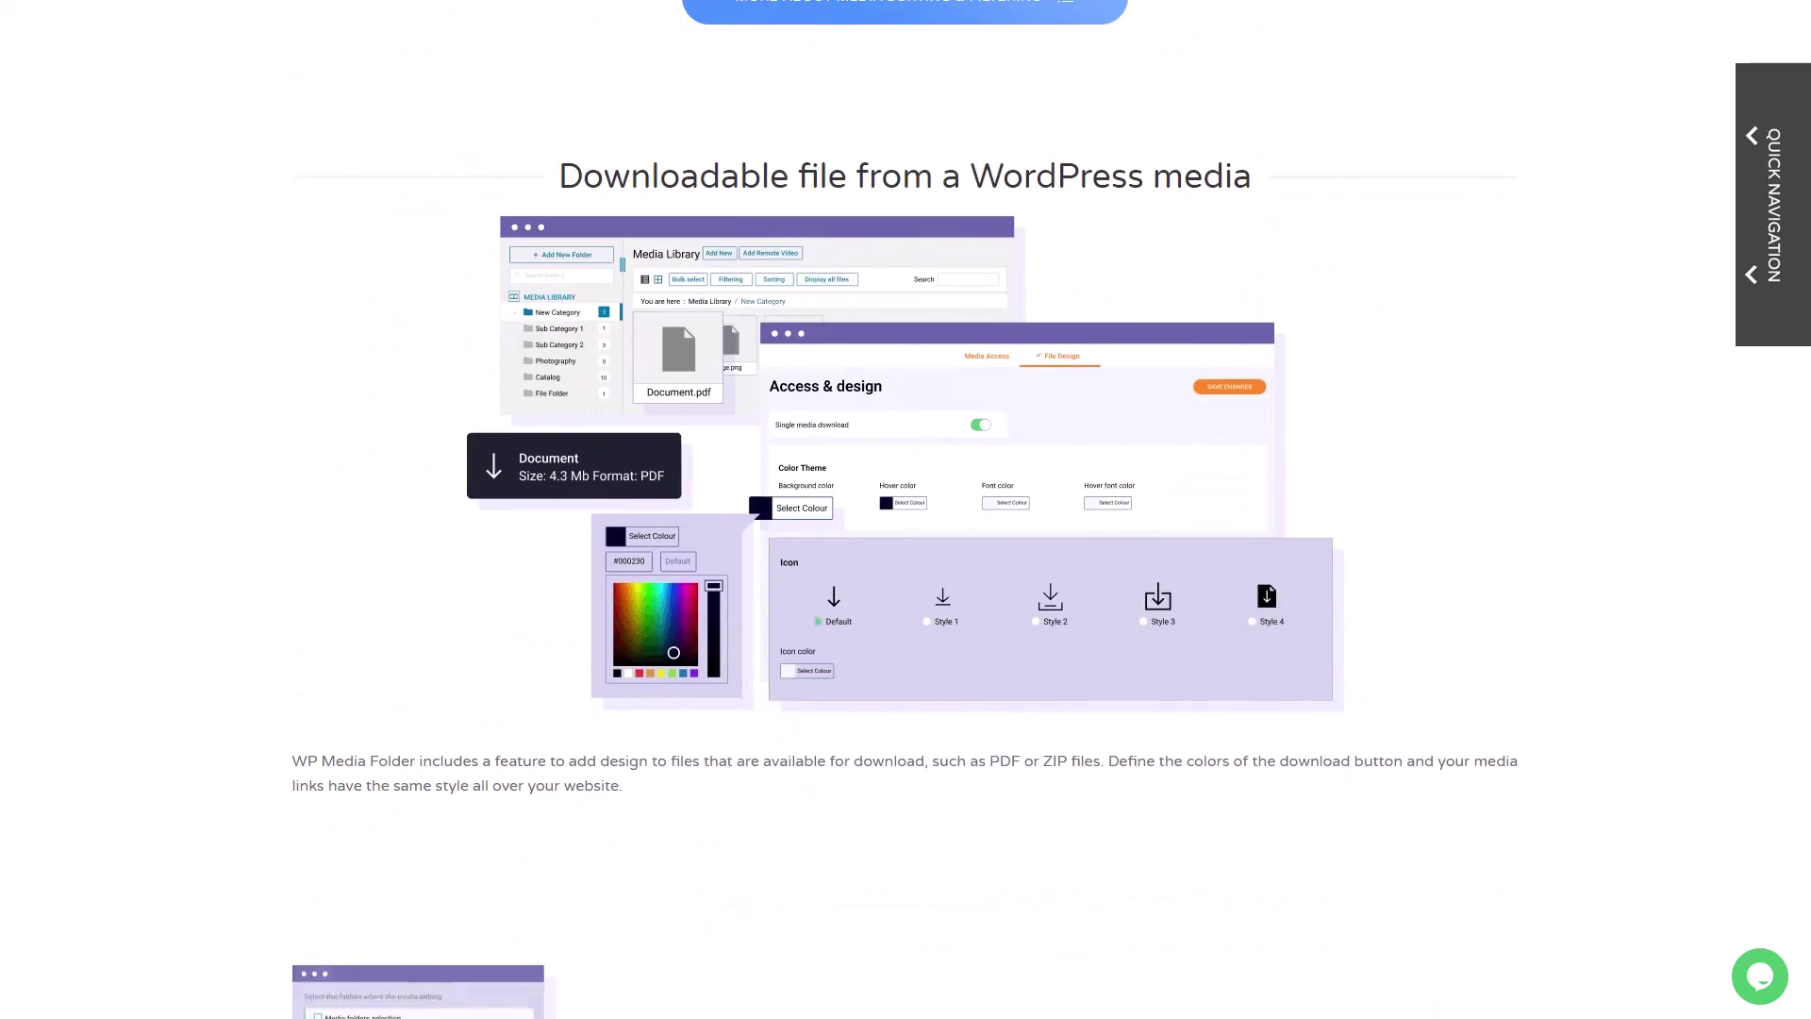